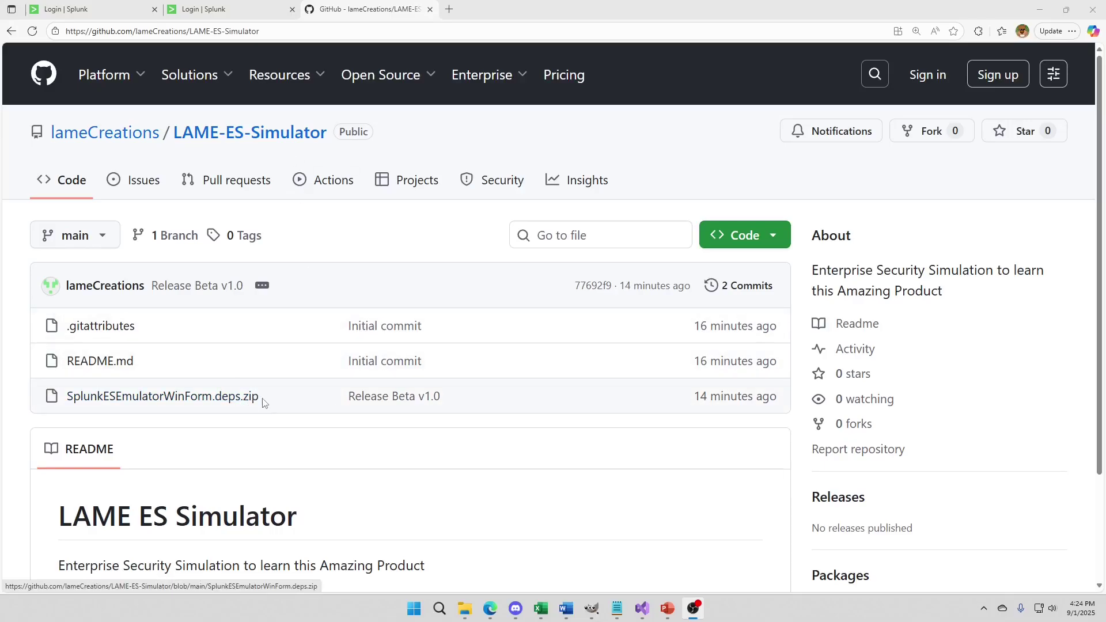
# - Review the LAME-ES-Simulator repository's download options and launch SplunkESEmulatorWinForm.exe from the ES Emulator folder
pyautogui.click(773, 236)
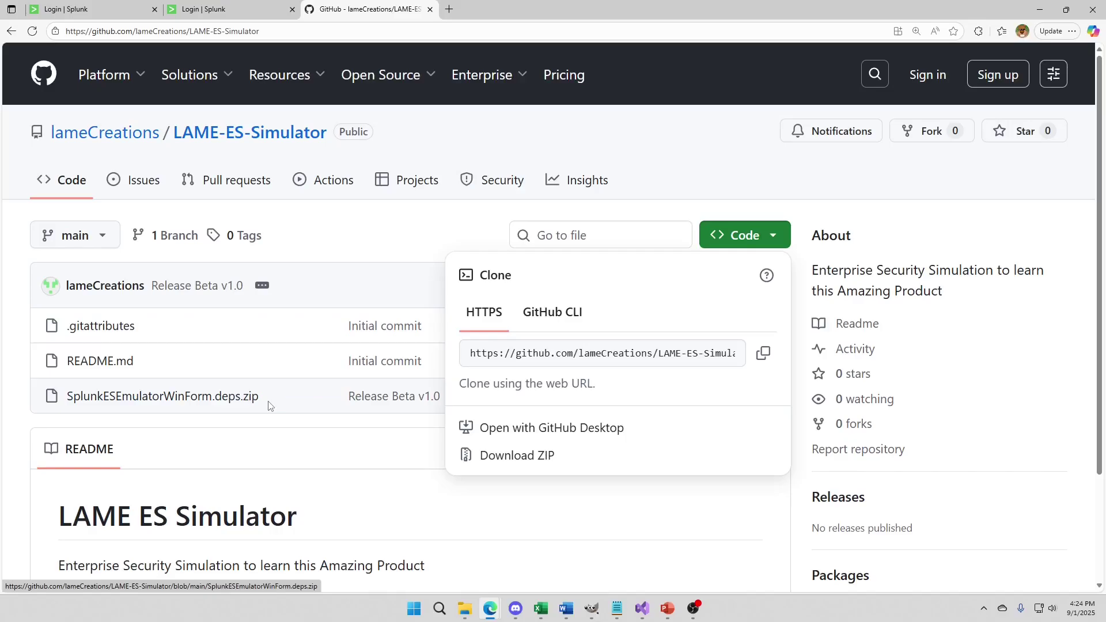
pyautogui.click(305, 463)
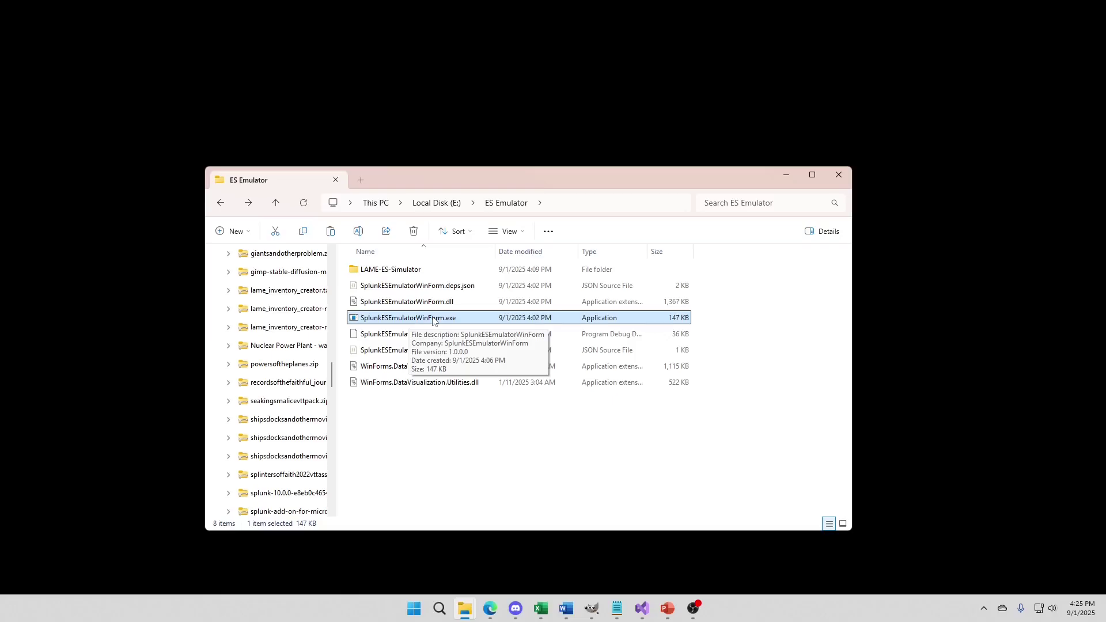
pyautogui.doubleClick(433, 321)
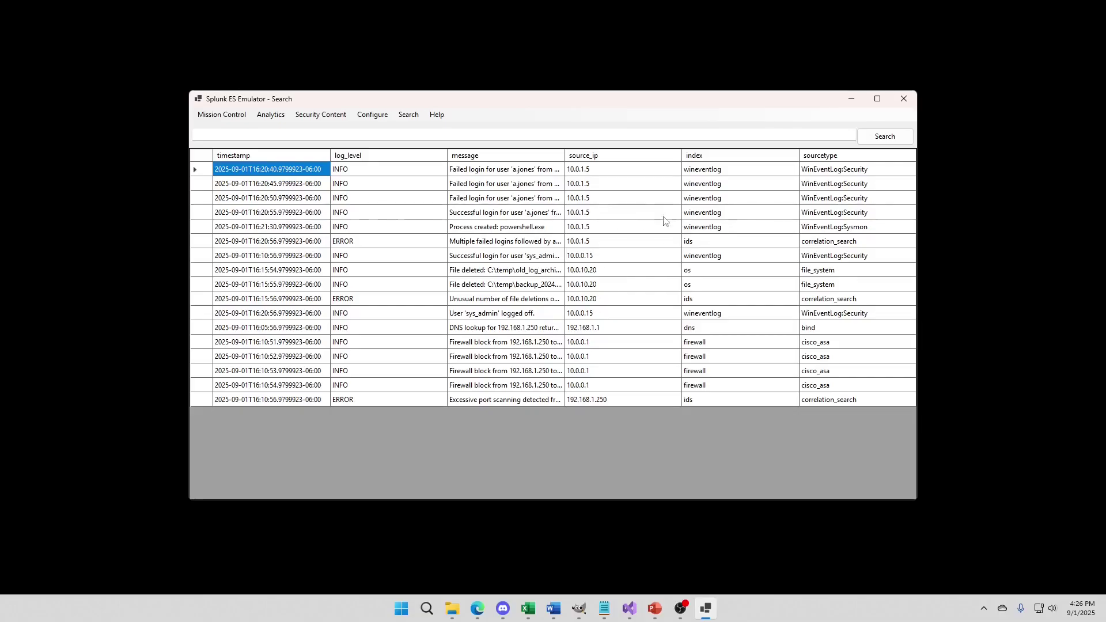
# - Search the simulated events with the query index=wineventlog
pyautogui.click(554, 134)
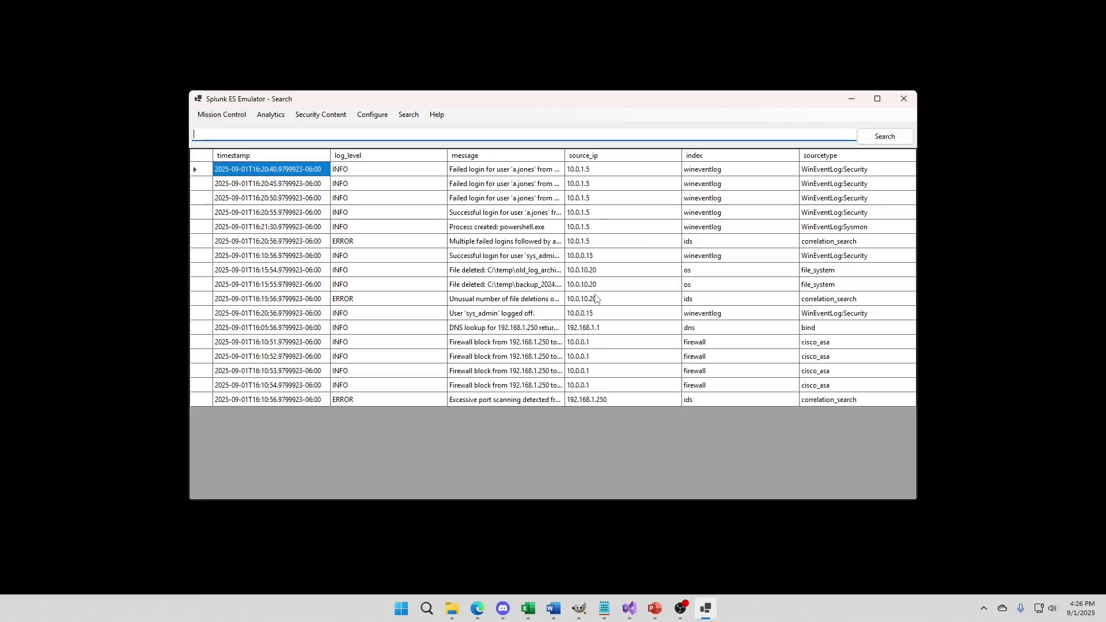
pyautogui.write('index=')
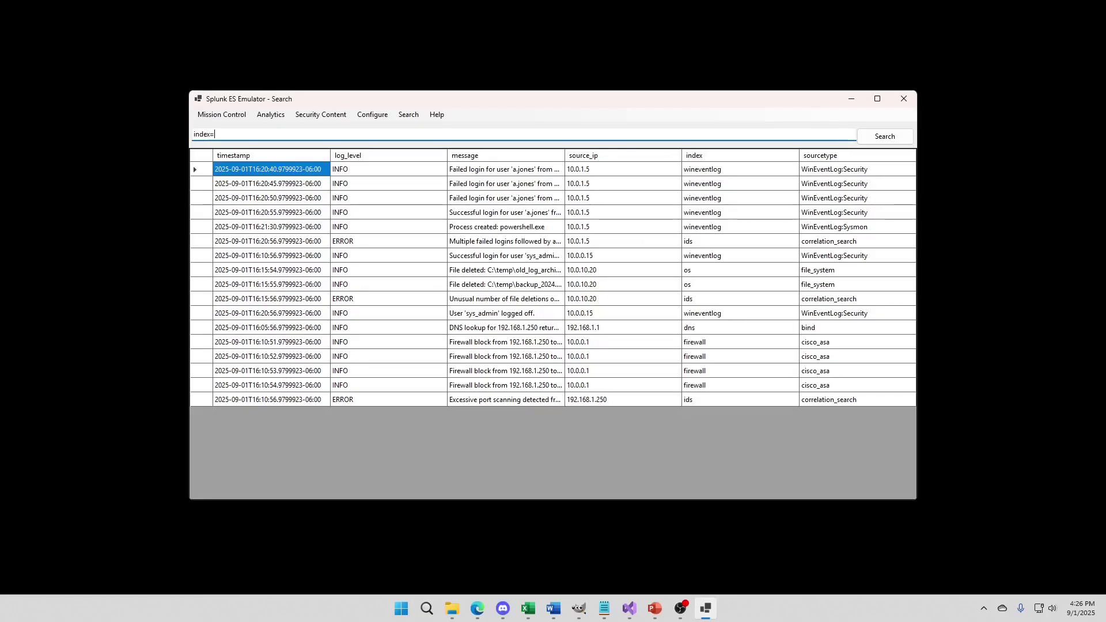
pyautogui.write('wineventlog')
pyautogui.press('Return')
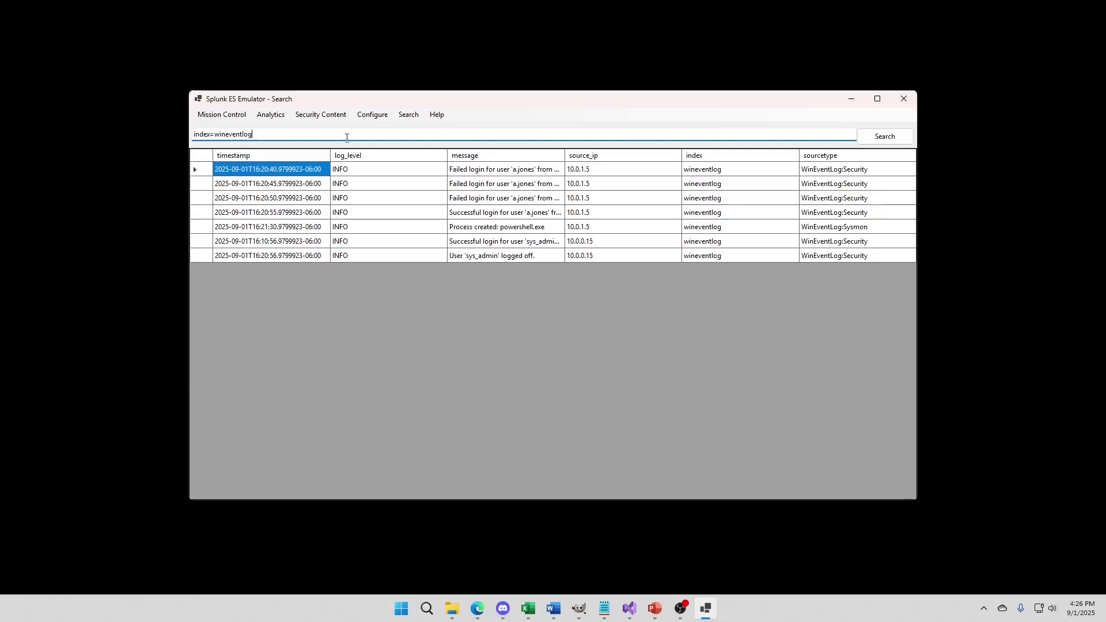
# - Narrow the event search by adding sourcetype=Winev* to the query
pyautogui.write('sourcetype=Winev*')
pyautogui.doubleClick(331, 132)
pyautogui.click(331, 132)
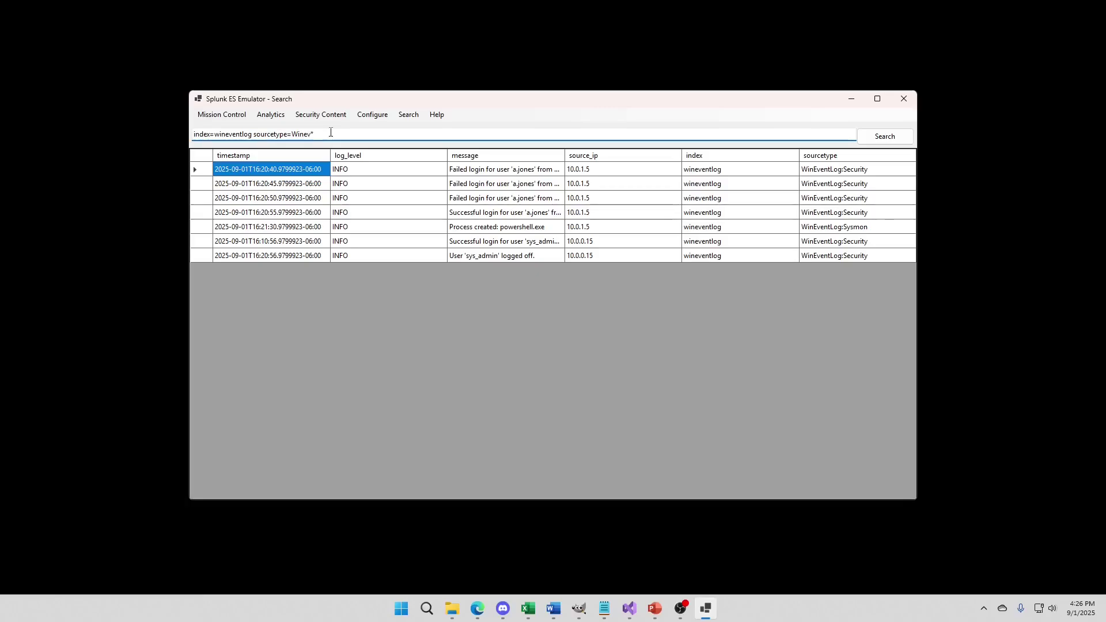
# - Replace the query with "* | table timestamp, log_level" and run it to tabulate only those two fields
pyautogui.press('BackSpace')
pyautogui.press('BackSpace')
pyautogui.press('BackSpace')
pyautogui.press('BackSpace')
pyautogui.press('BackSpace')
pyautogui.press('BackSpace')
pyautogui.press('BackSpace')
pyautogui.press('BackSpace')
pyautogui.press('BackSpace')
pyautogui.press('BackSpace')
pyautogui.press('BackSpace')
pyautogui.press('BackSpace')
pyautogui.press('BackSpace')
pyautogui.press('BackSpace')
pyautogui.press('BackSpace')
pyautogui.press('BackSpace')
pyautogui.press('BackSpace')
pyautogui.press('BackSpace')
pyautogui.press('BackSpace')
pyautogui.press('BackSpace')
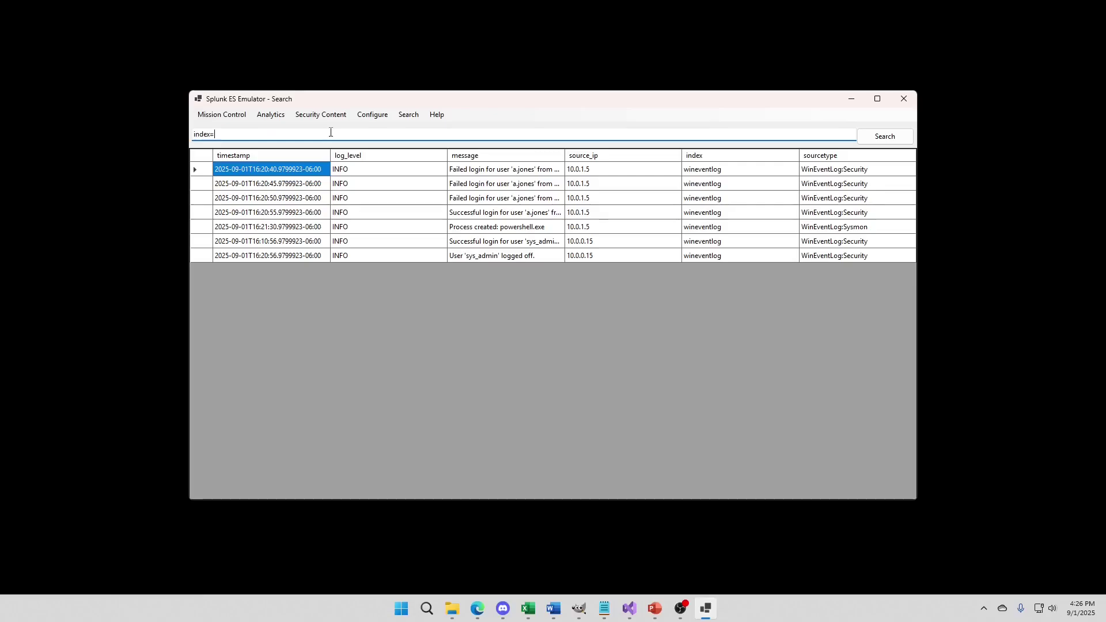
pyautogui.press('BackSpace')
pyautogui.press('BackSpace')
pyautogui.press('BackSpace')
pyautogui.press('BackSpace')
pyautogui.press('BackSpace')
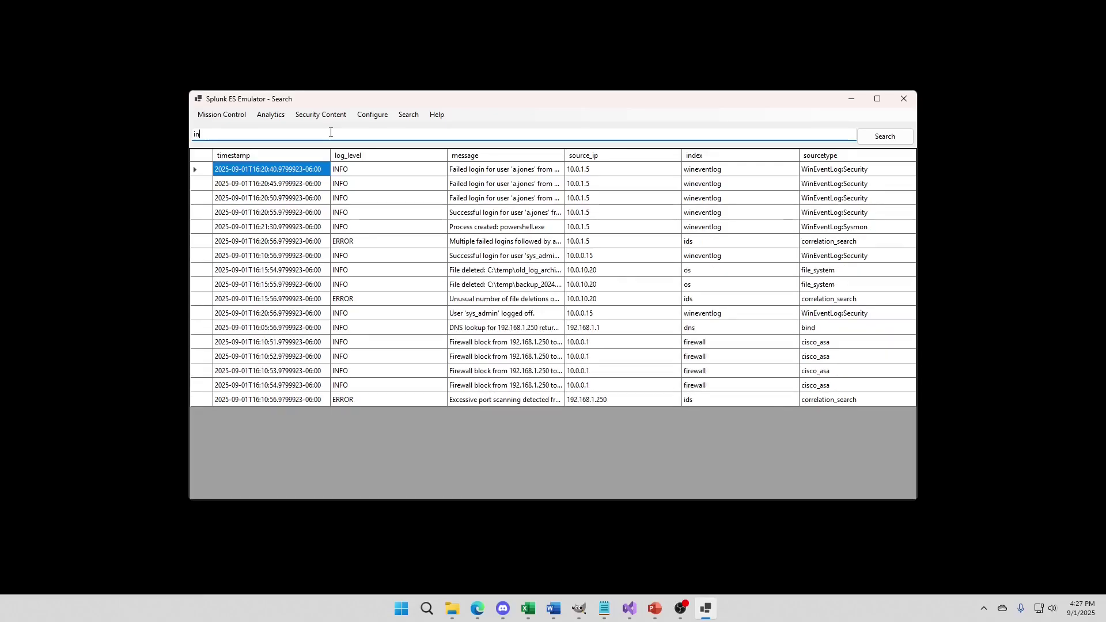
pyautogui.write('*')
pyautogui.write(' | table time')
pyautogui.write('r')
pyautogui.press('BackSpace')
pyautogui.write('stamp, log_level')
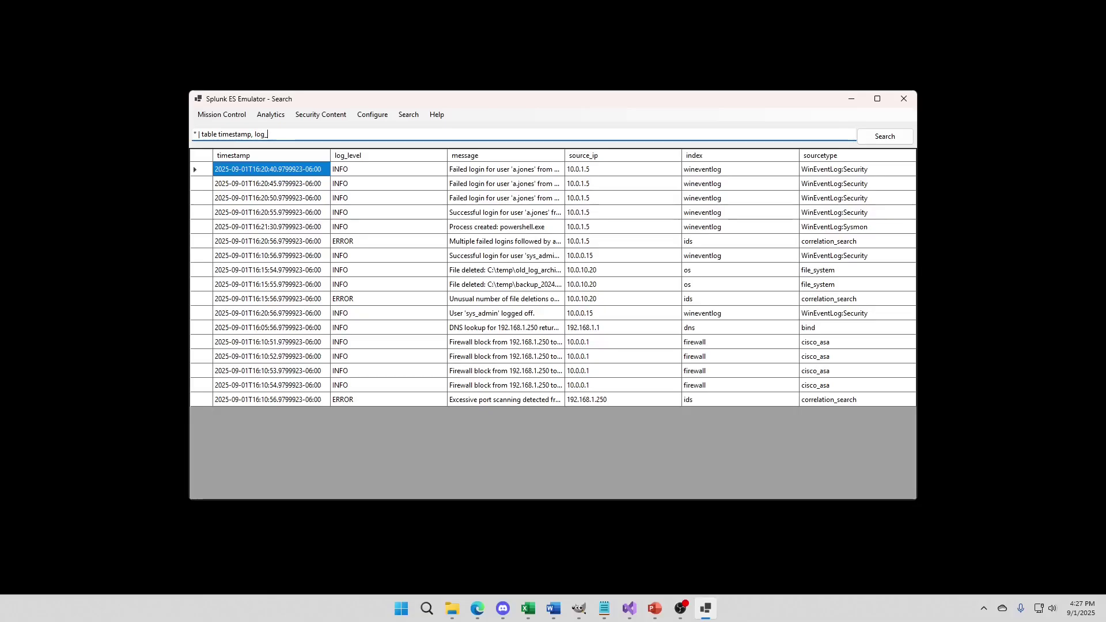
pyautogui.press('Return')
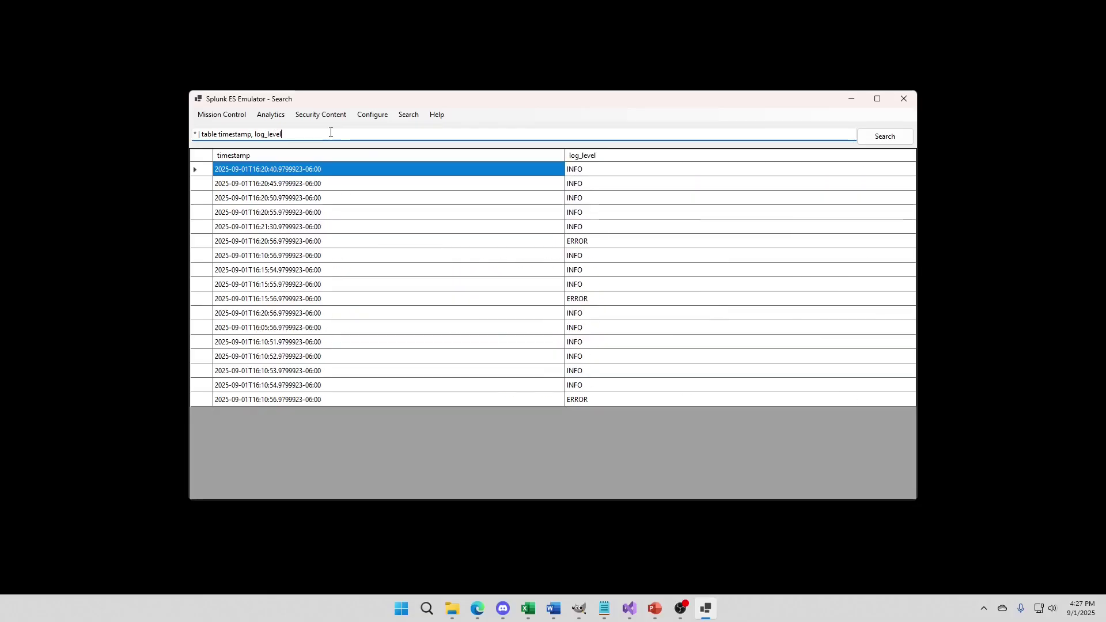
# - Change the query to "* | fields log_level" and run it to keep only the log level field
pyautogui.press('BackSpace')
pyautogui.press('BackSpace')
pyautogui.press('BackSpace')
pyautogui.press('BackSpace')
pyautogui.press('BackSpace')
pyautogui.press('BackSpace')
pyautogui.press('BackSpace')
pyautogui.press('BackSpace')
pyautogui.press('BackSpace')
pyautogui.press('BackSpace')
pyautogui.press('BackSpace')
pyautogui.press('BackSpace')
pyautogui.press('BackSpace')
pyautogui.press('BackSpace')
pyautogui.press('BackSpace')
pyautogui.press('BackSpace')
pyautogui.press('BackSpace')
pyautogui.press('BackSpace')
pyautogui.press('BackSpace')
pyautogui.press('BackSpace')
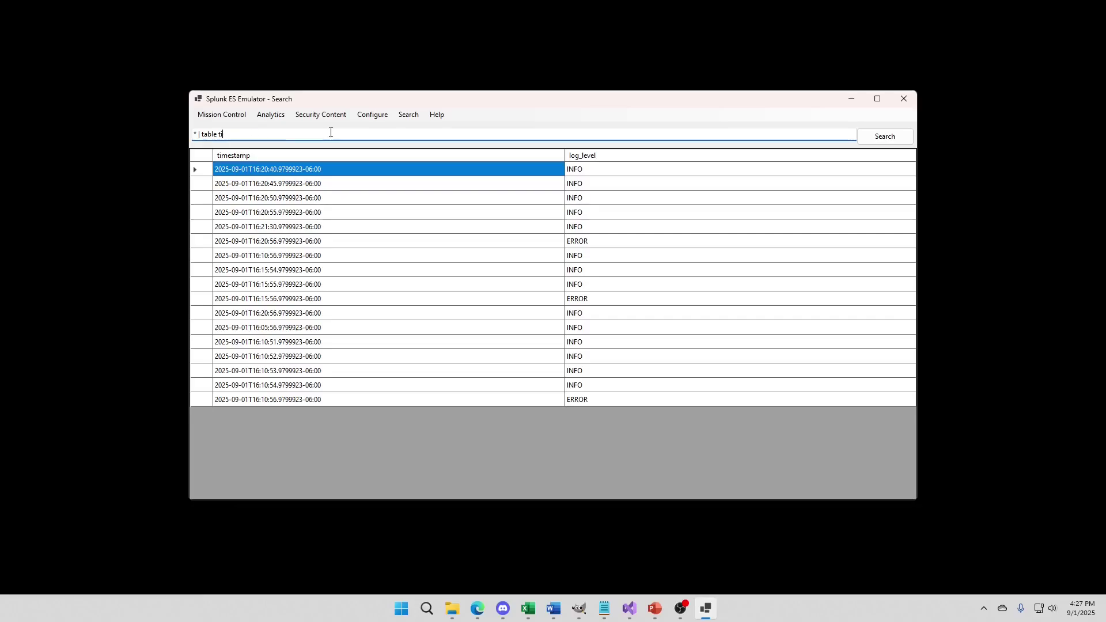
pyautogui.press('BackSpace')
pyautogui.press('BackSpace')
pyautogui.write('fields ')
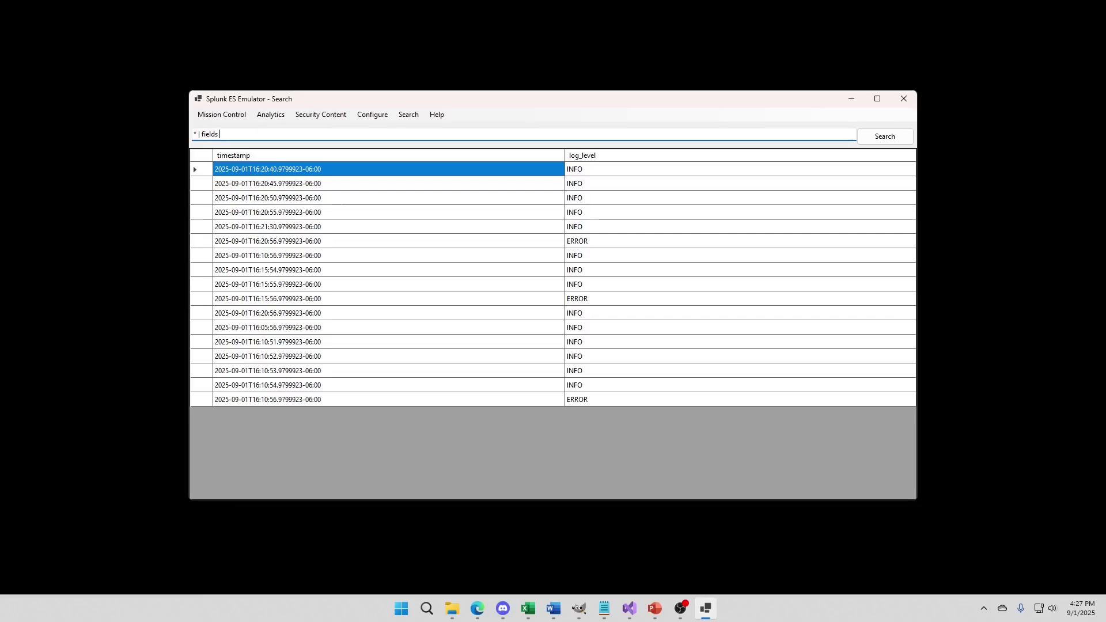
pyautogui.write('log_level')
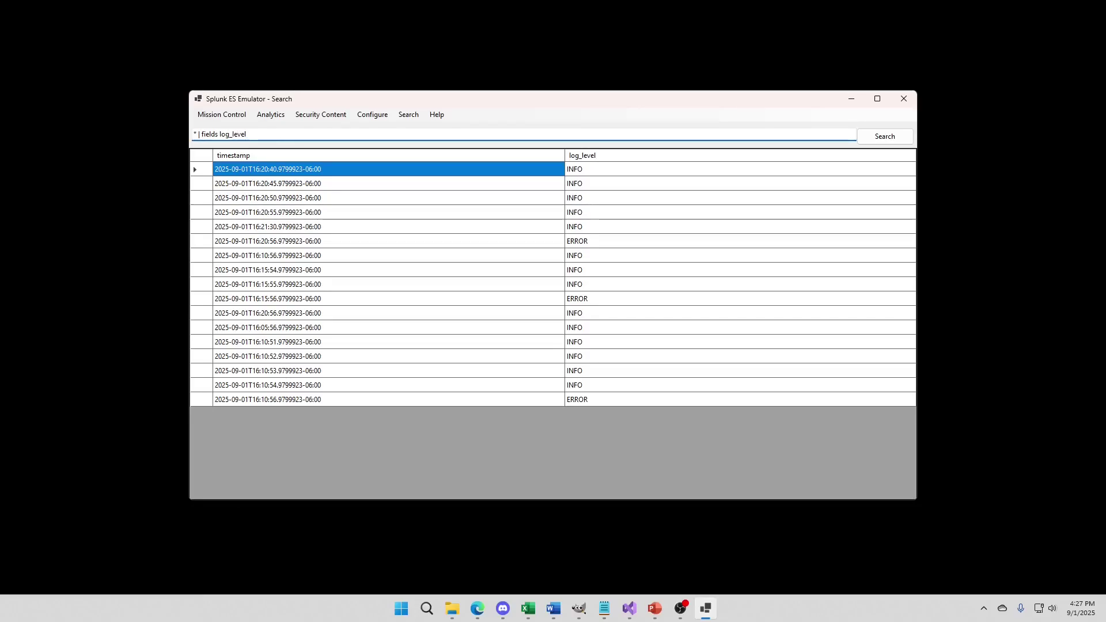
pyautogui.press('Return')
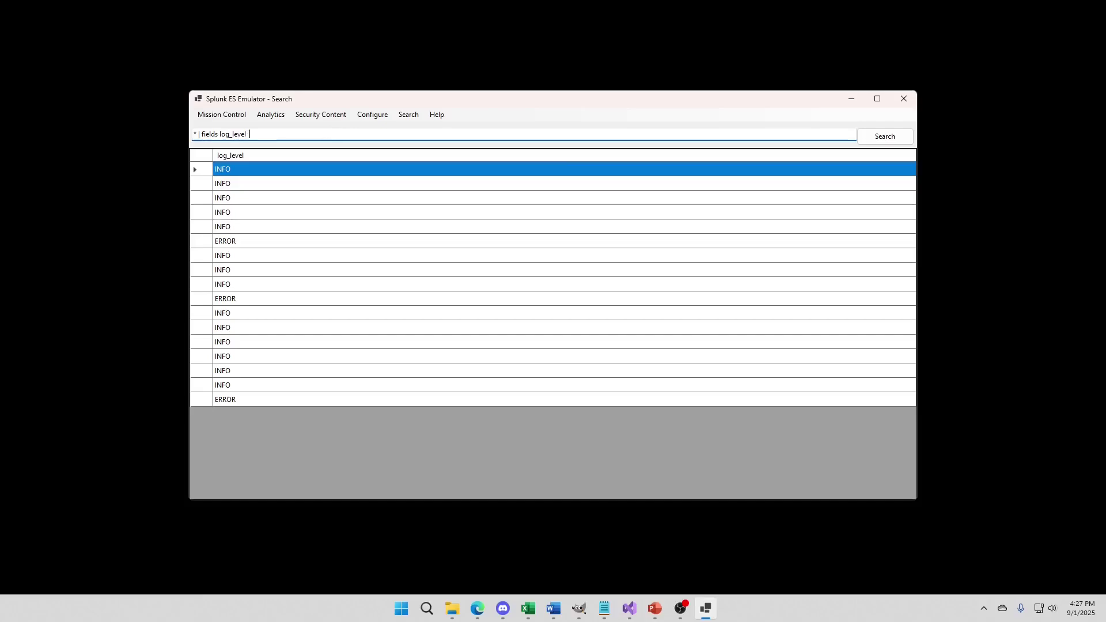
# - Append "| sort - log_level" to the query to order the events by descending log level
pyautogui.press('BackSpace')
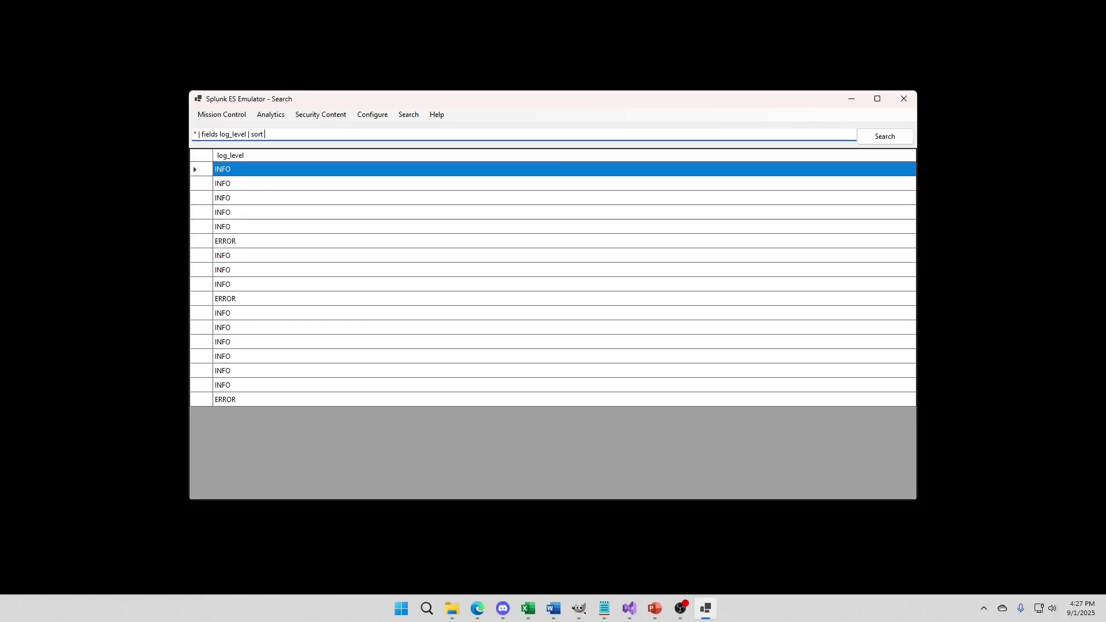
pyautogui.write('| sort - log_level')
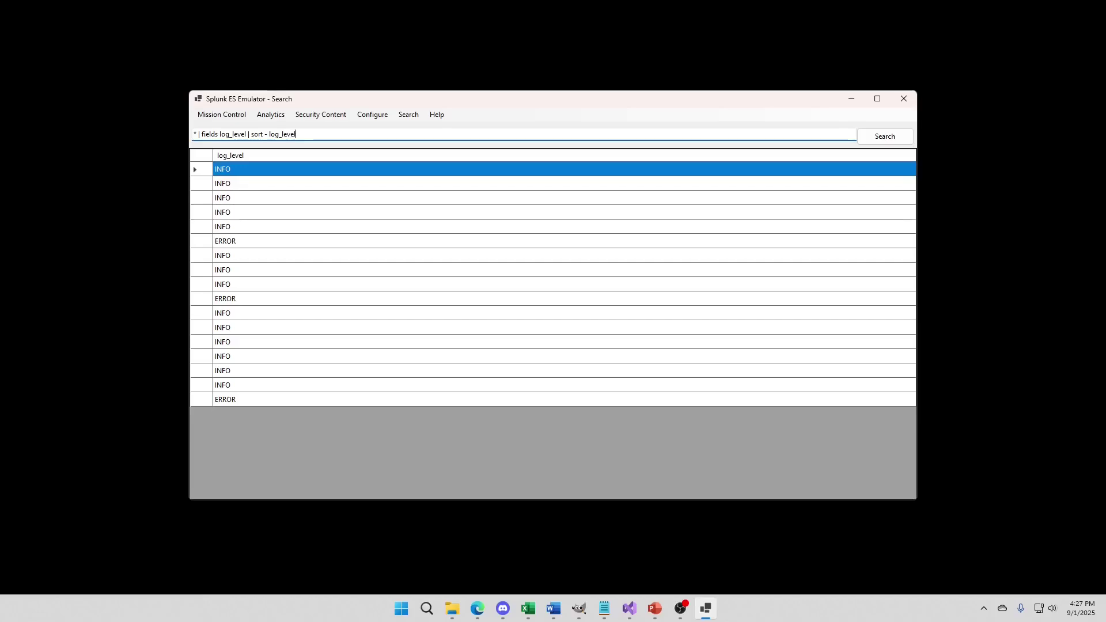
pyautogui.press('Return')
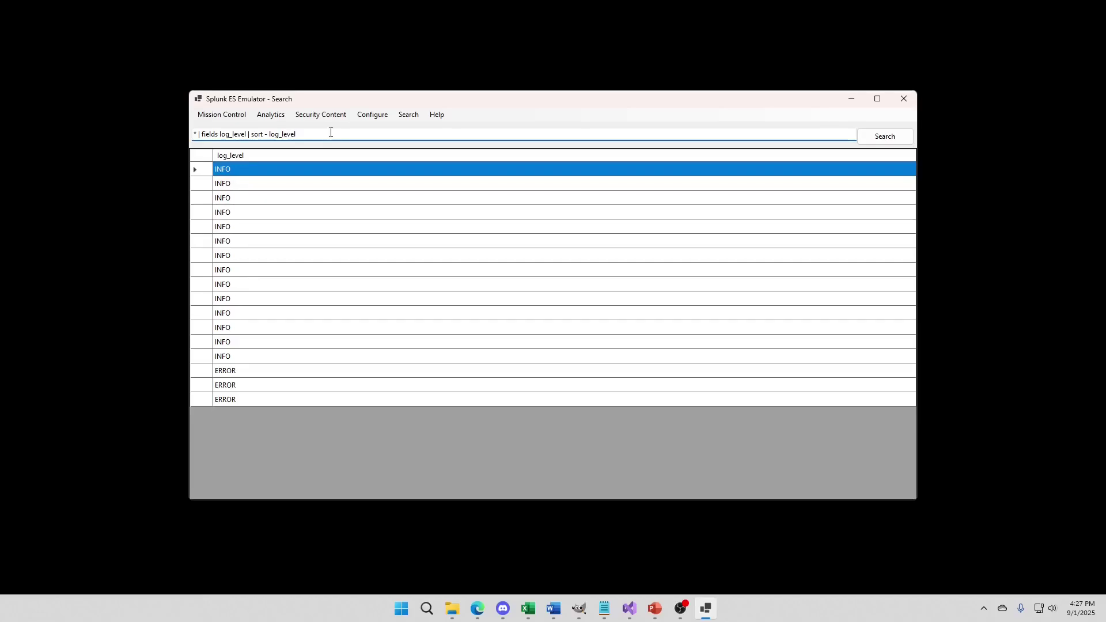
# - Change the sort clause to "sort log_level" to order the events by ascending log level
pyautogui.press('BackSpace')
pyautogui.press('BackSpace')
pyautogui.press('BackSpace')
pyautogui.press('BackSpace')
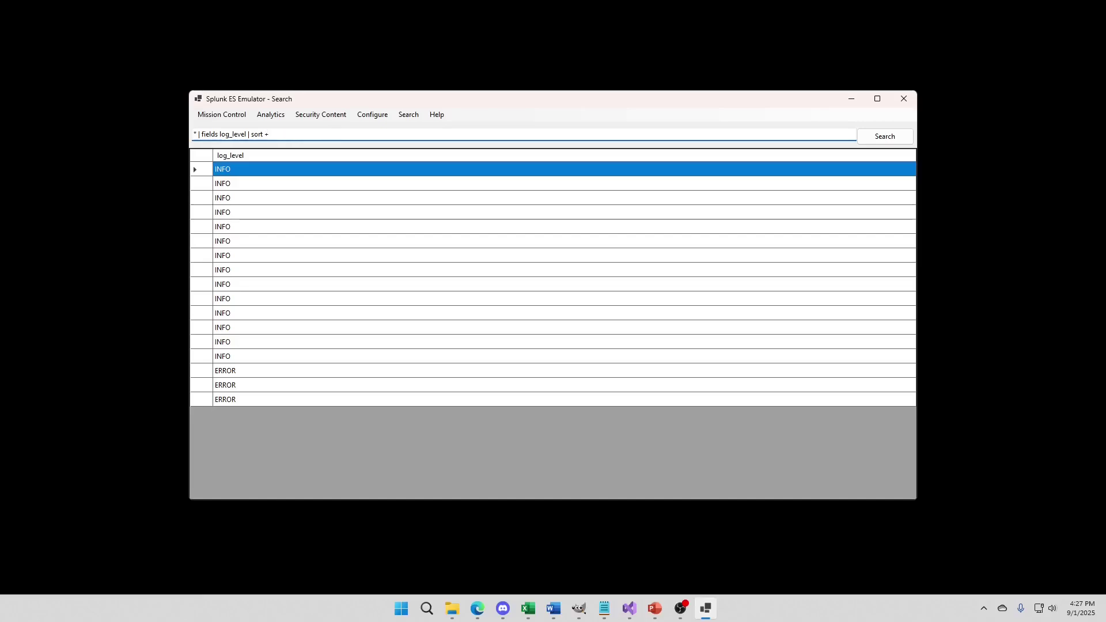
pyautogui.write('_l')
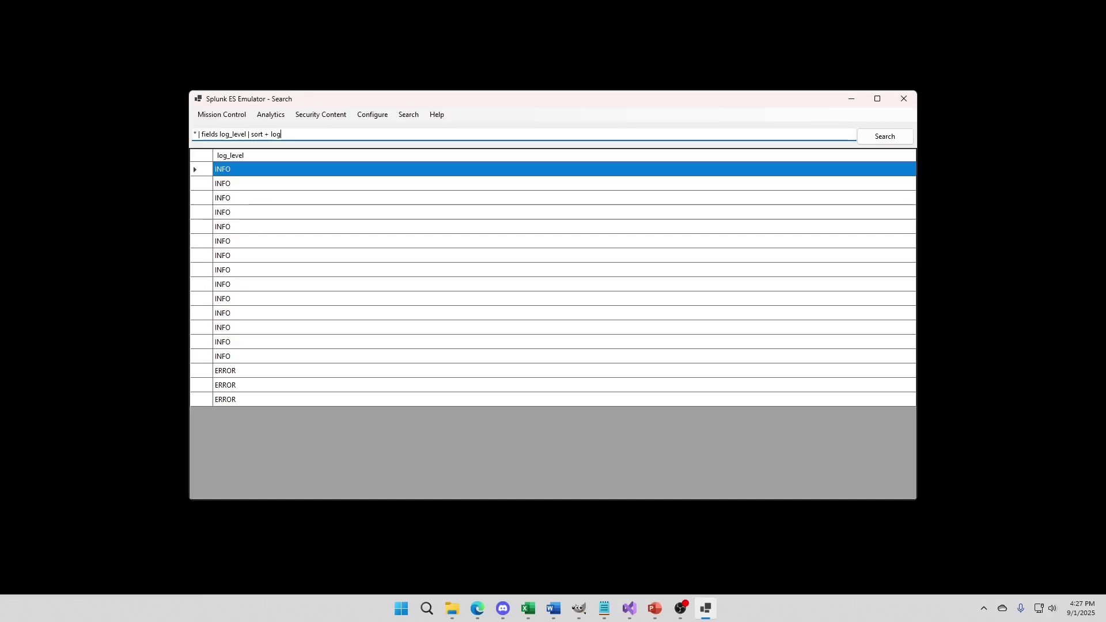
pyautogui.write('_level')
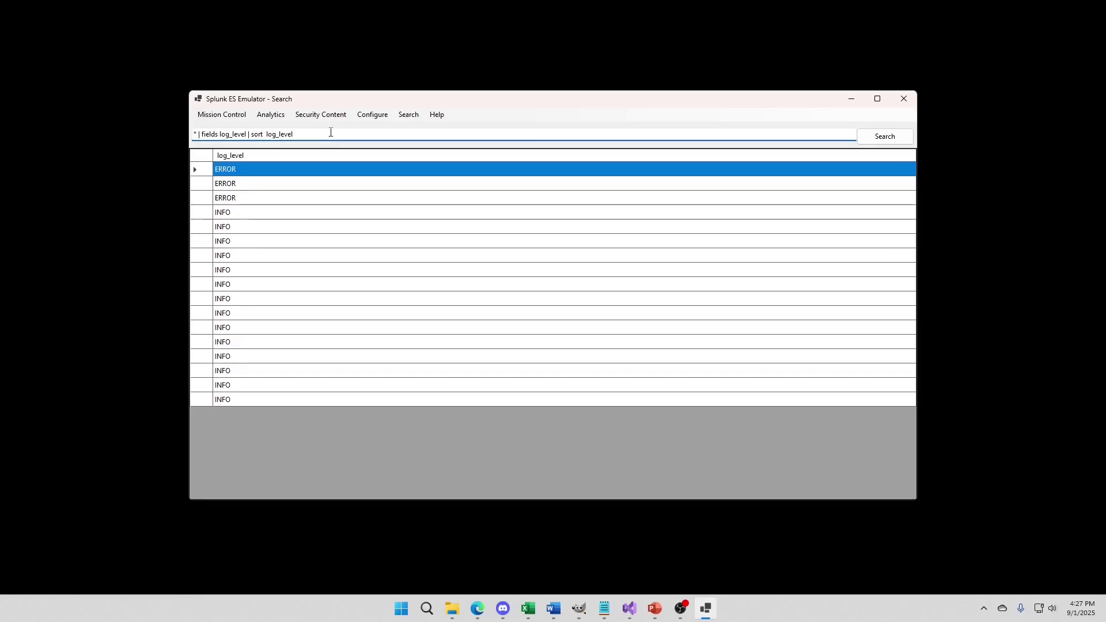
# - Clear the whole search query and run the empty search to list all events with every field
pyautogui.press('BackSpace')
pyautogui.press('BackSpace')
pyautogui.press('BackSpace')
pyautogui.press('BackSpace')
pyautogui.press('BackSpace')
pyautogui.press('BackSpace')
pyautogui.press('BackSpace')
pyautogui.press('BackSpace')
pyautogui.press('BackSpace')
pyautogui.press('BackSpace')
pyautogui.press('BackSpace')
pyautogui.press('BackSpace')
pyautogui.press('BackSpace')
pyautogui.press('BackSpace')
pyautogui.press('BackSpace')
pyautogui.press('BackSpace')
pyautogui.press('BackSpace')
pyautogui.press('BackSpace')
pyautogui.press('BackSpace')
pyautogui.press('BackSpace')
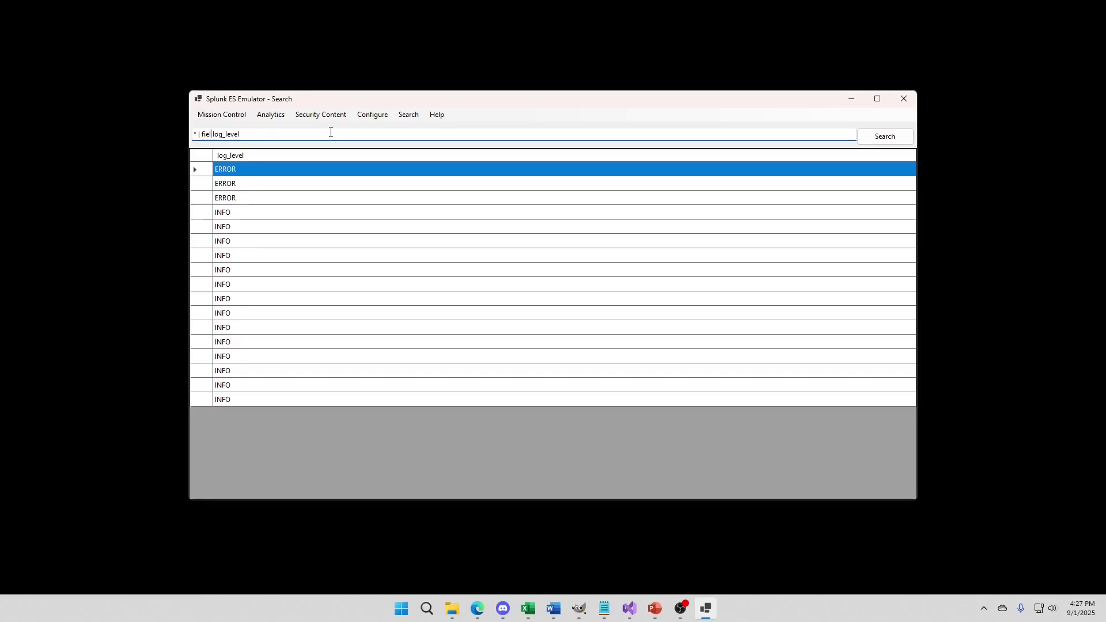
pyautogui.press('Delete')
pyautogui.press('Delete')
pyautogui.press('Delete')
pyautogui.press('Delete')
pyautogui.press('Delete')
pyautogui.press('Delete')
pyautogui.press('Delete')
pyautogui.press('Delete')
pyautogui.press('Delete')
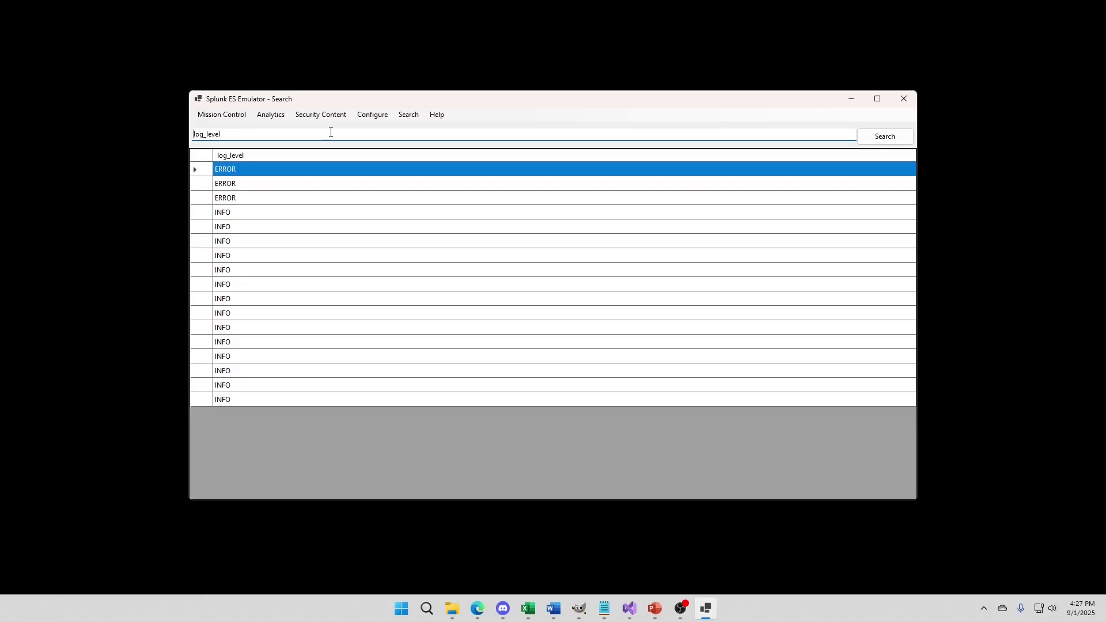
pyautogui.press('Return')
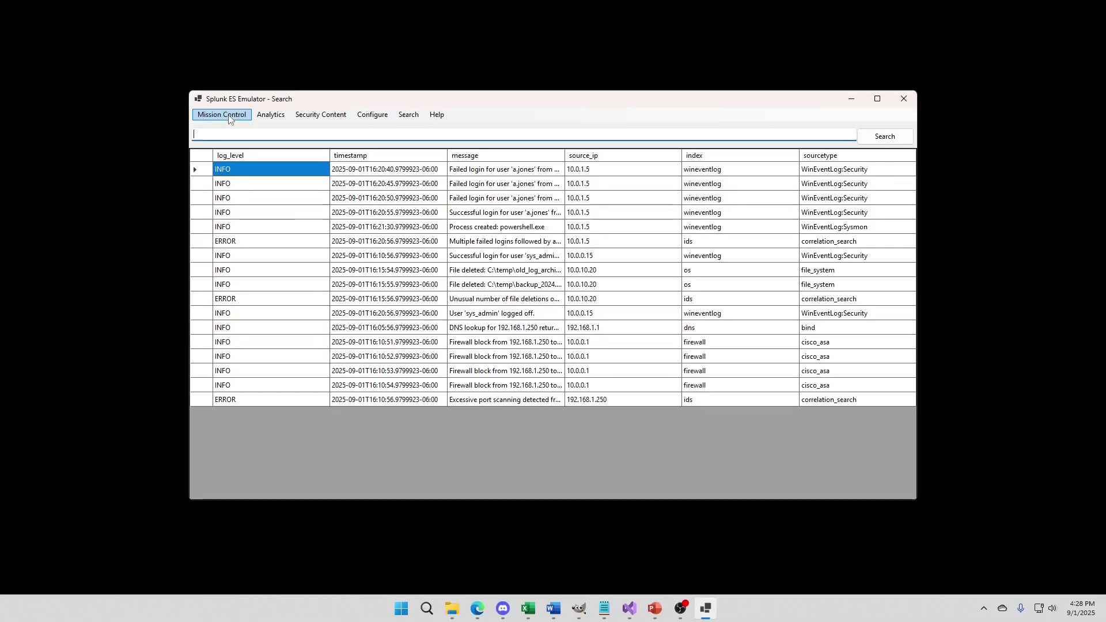
# - Open the Mission Control analyst queue and select the failed-logins, file-deletions and port-scanning findings
pyautogui.click(225, 114)
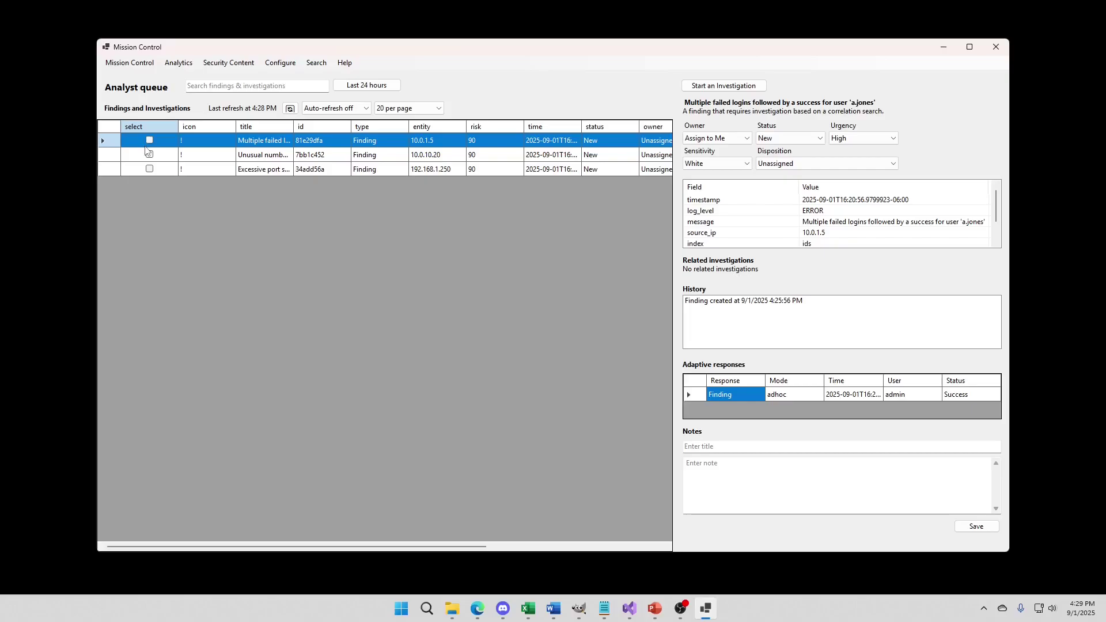
pyautogui.click(149, 140)
pyautogui.click(153, 157)
pyautogui.click(150, 180)
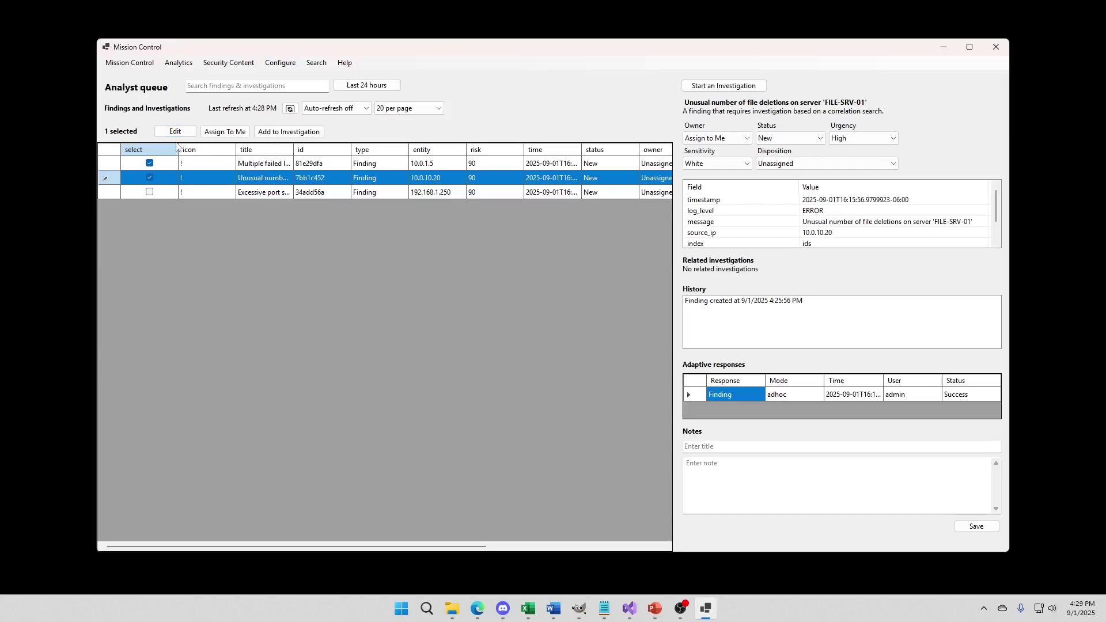
pyautogui.click(149, 193)
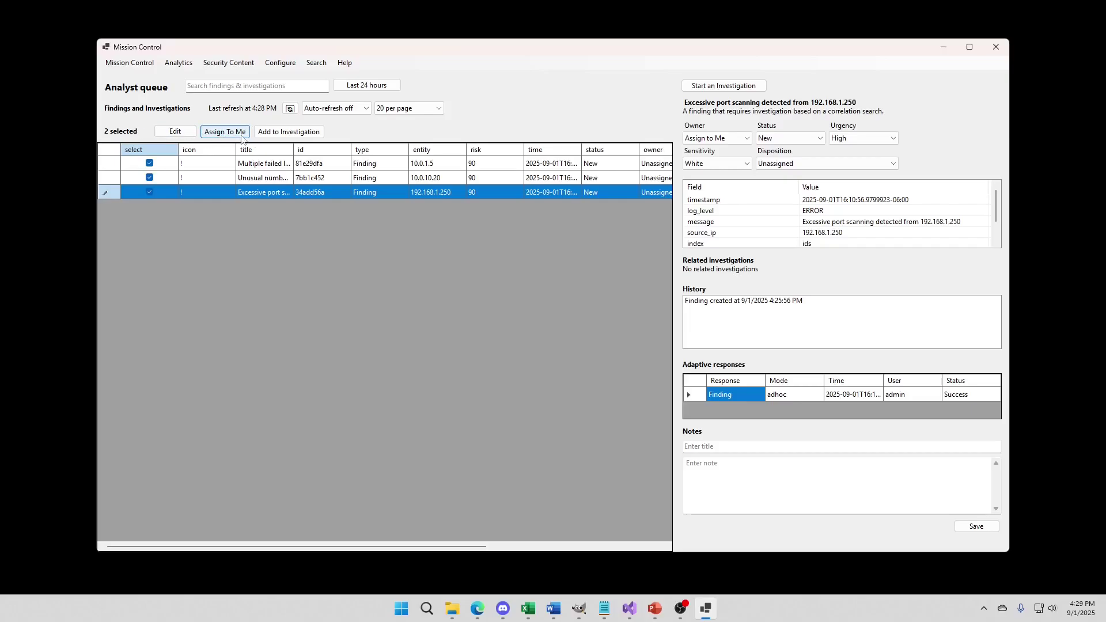
# - Deselect all three findings in the analyst queue
pyautogui.click(151, 164)
pyautogui.click(150, 178)
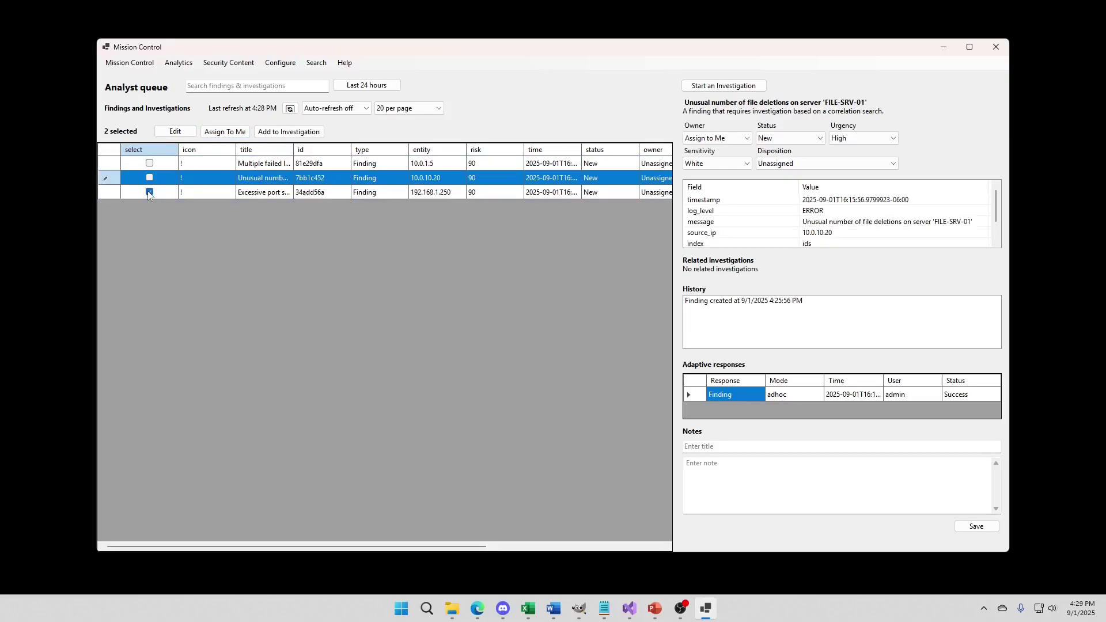
pyautogui.click(149, 192)
pyautogui.click(169, 183)
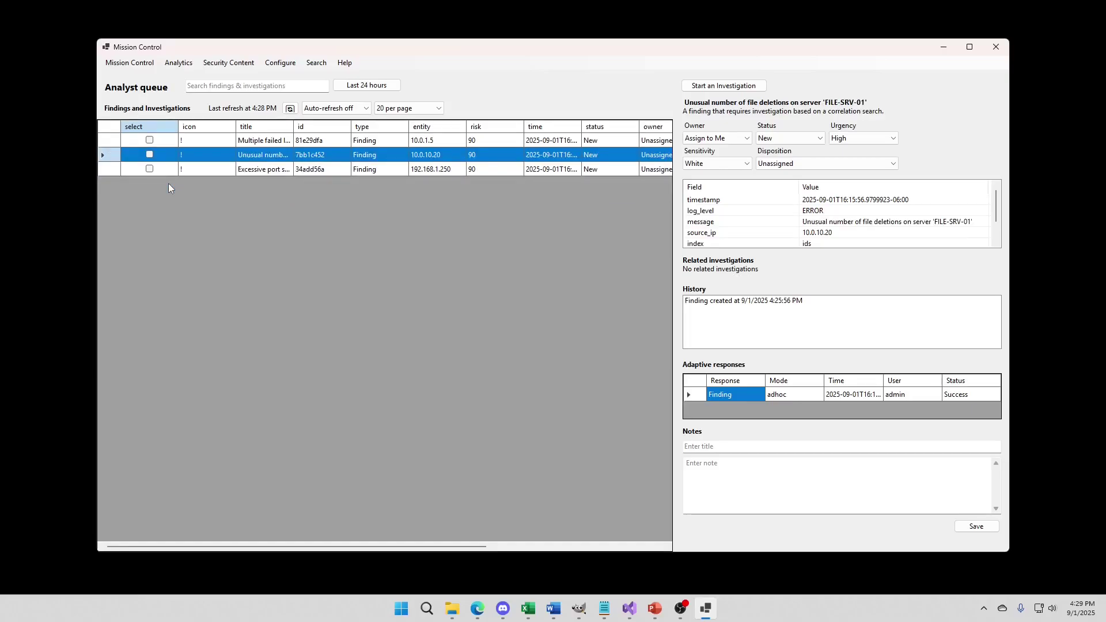
# - Select the three analyst queue findings again one by one, starting with the multiple failed logins finding
pyautogui.click(165, 143)
pyautogui.click(149, 140)
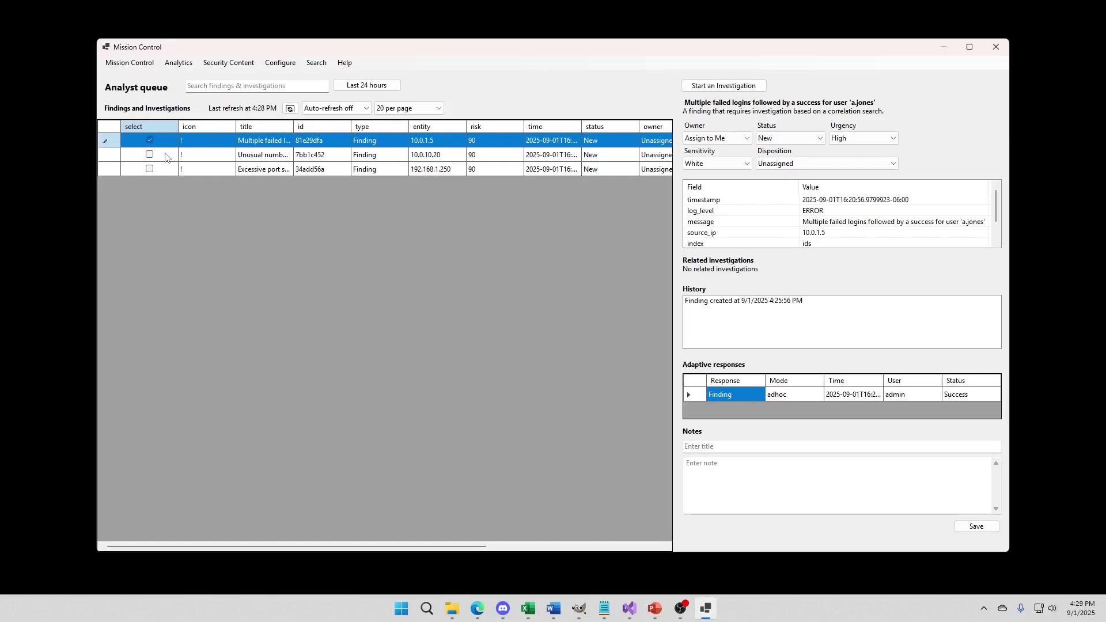
pyautogui.click(166, 156)
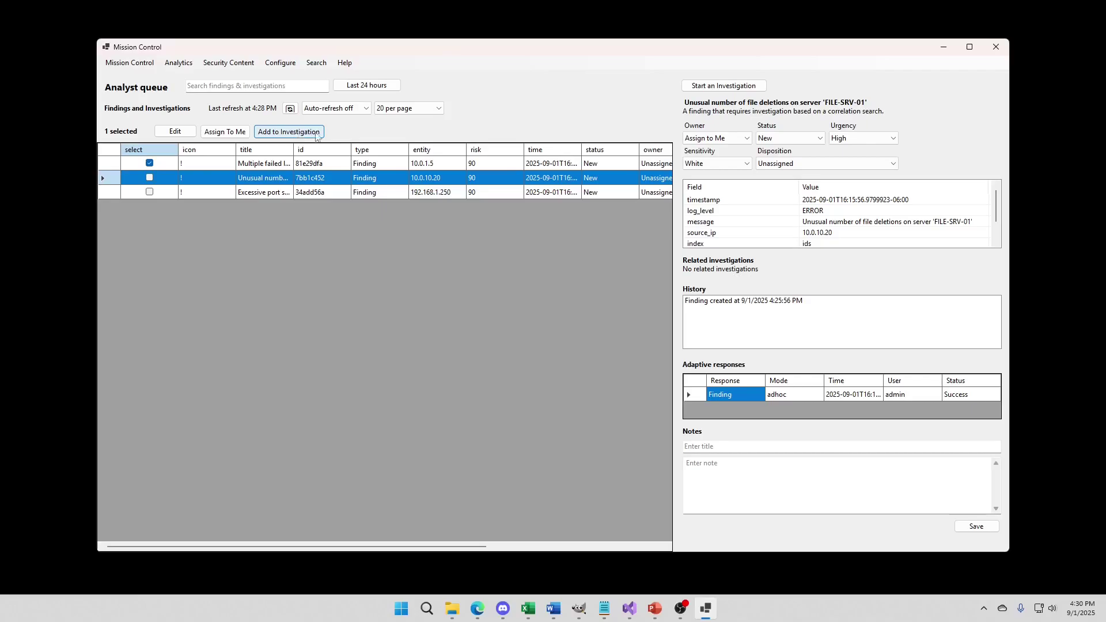
pyautogui.click(149, 178)
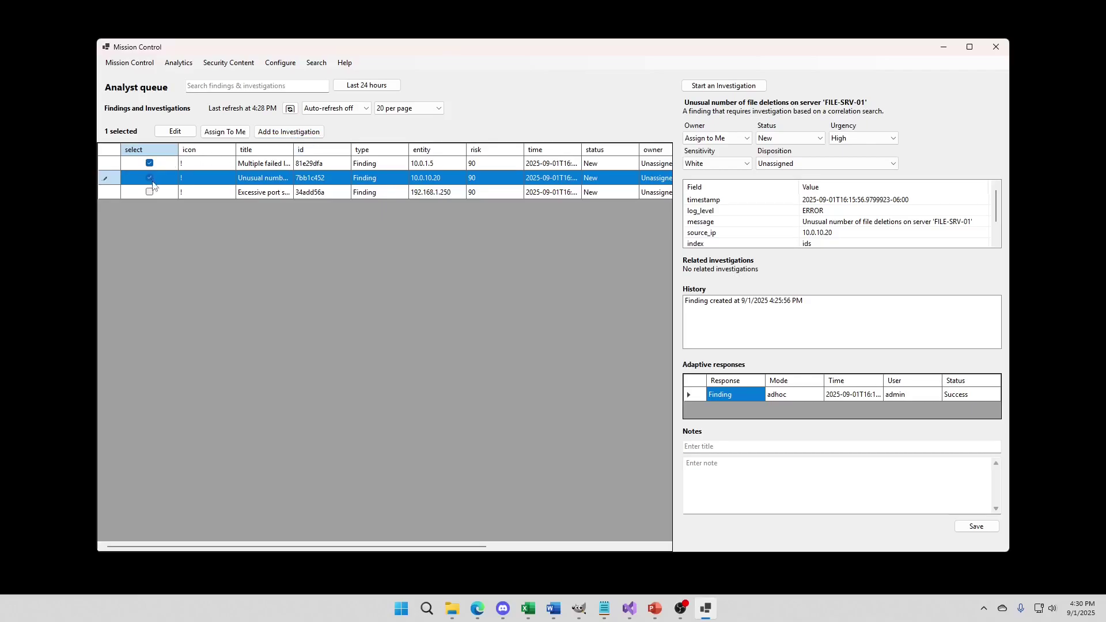
pyautogui.click(150, 193)
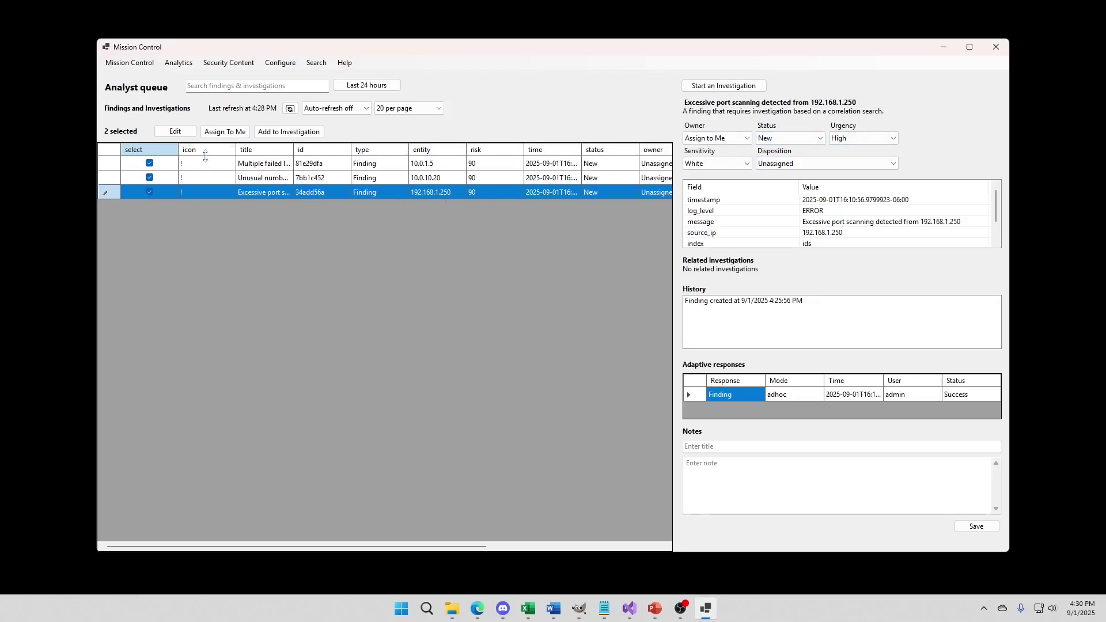
# - Clear the selection of every finding in the analyst queue again
pyautogui.click(150, 164)
pyautogui.click(150, 178)
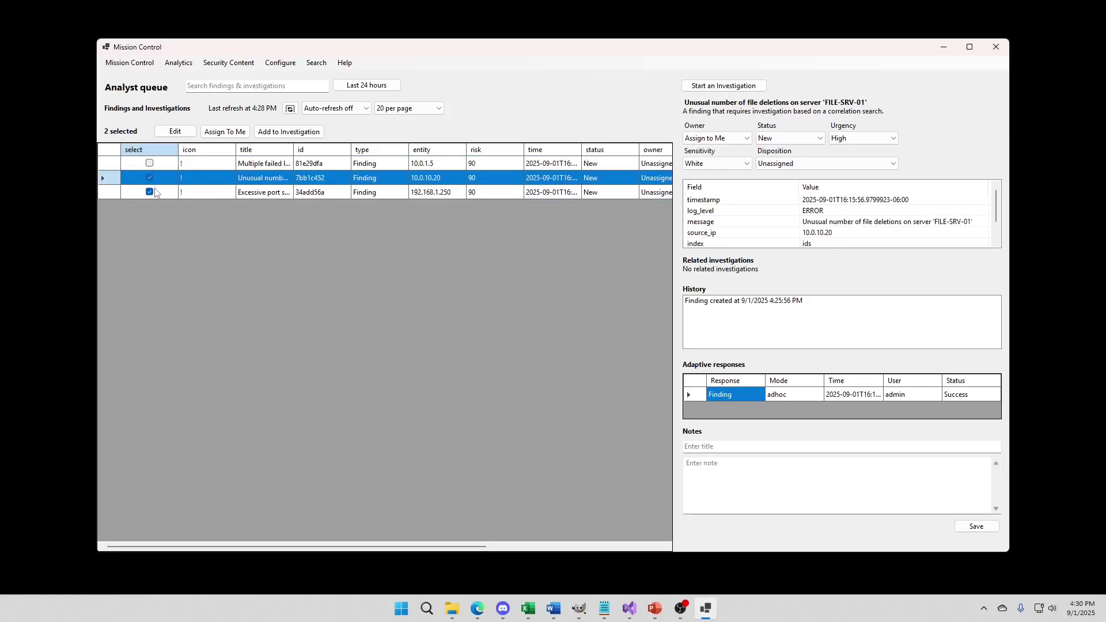
pyautogui.click(150, 192)
pyautogui.click(150, 178)
pyautogui.click(167, 173)
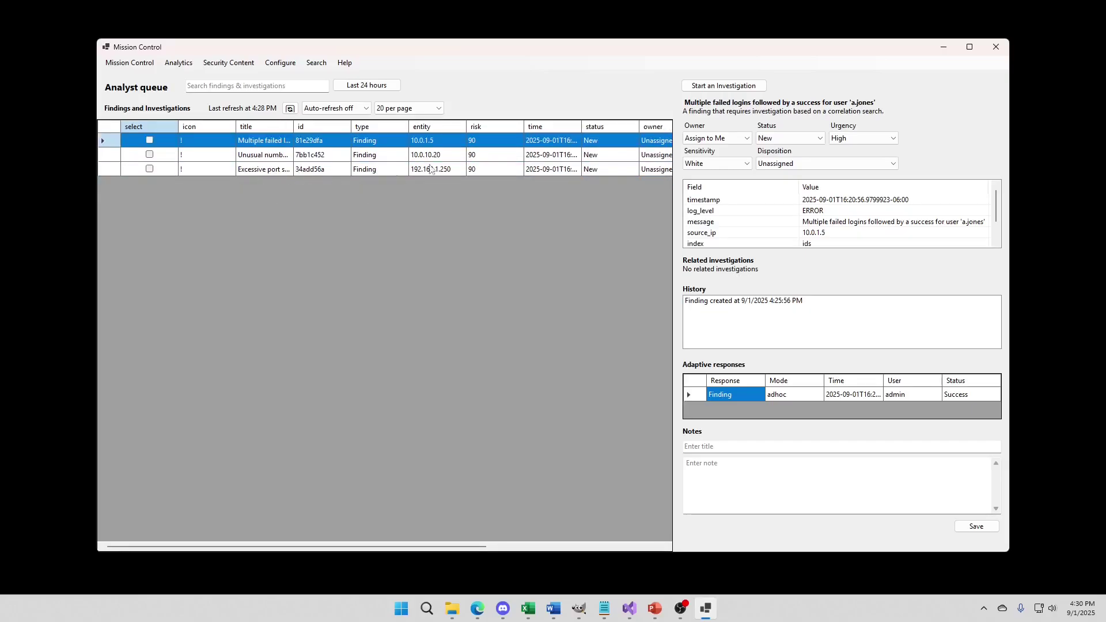
# - Assign the unusual file deletions finding on FILE-SRV-01 to Administrator and set its status to In Progress
pyautogui.click(217, 161)
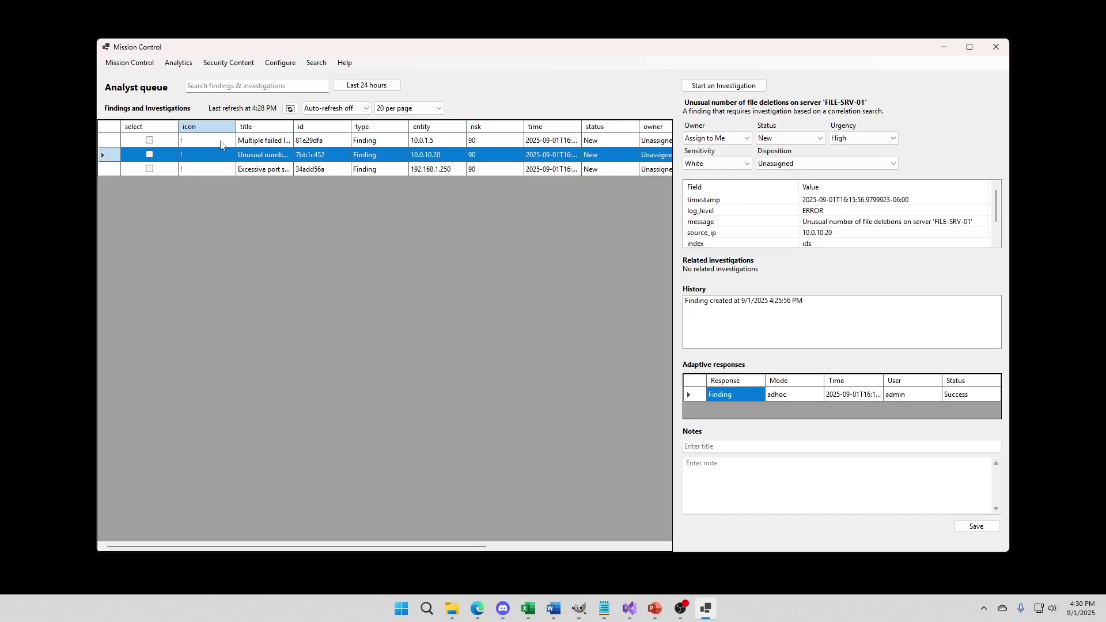
pyautogui.click(218, 168)
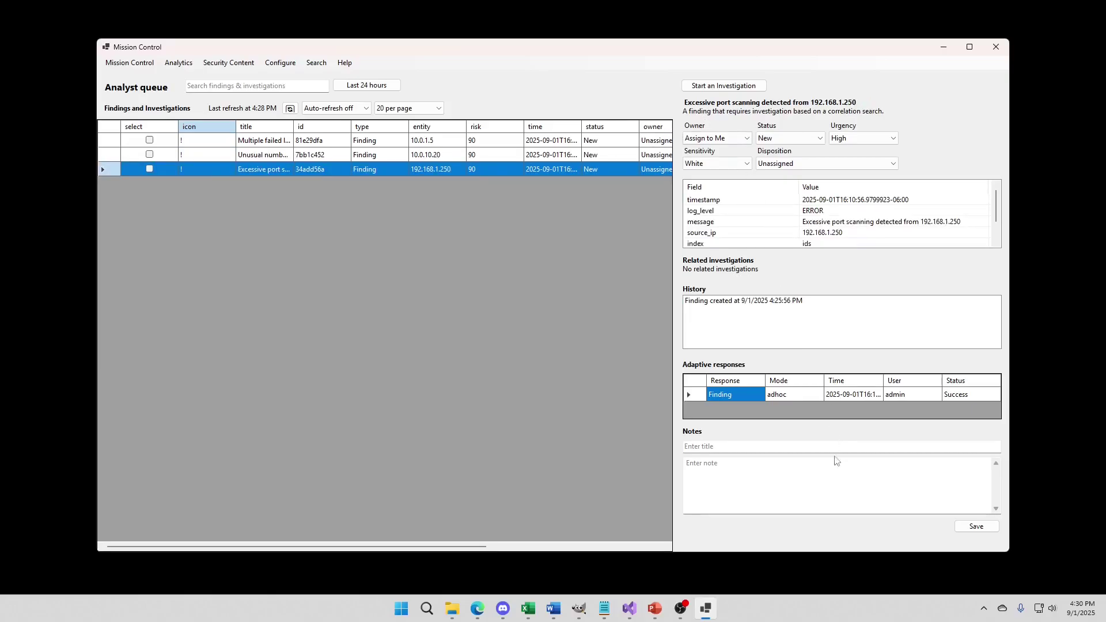
pyautogui.click(182, 154)
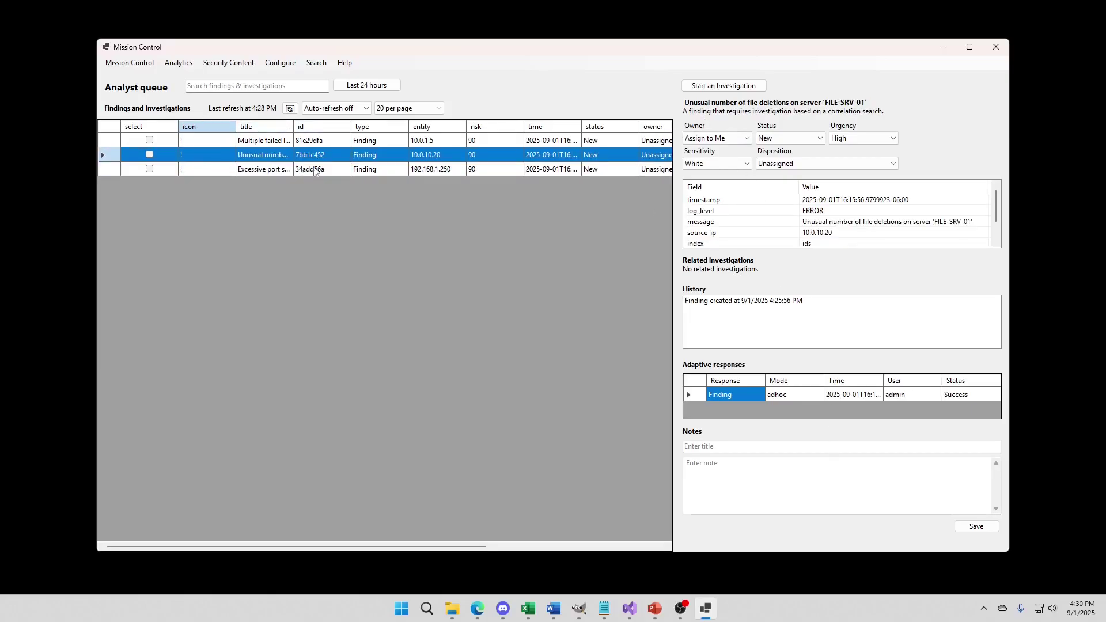
pyautogui.click(712, 139)
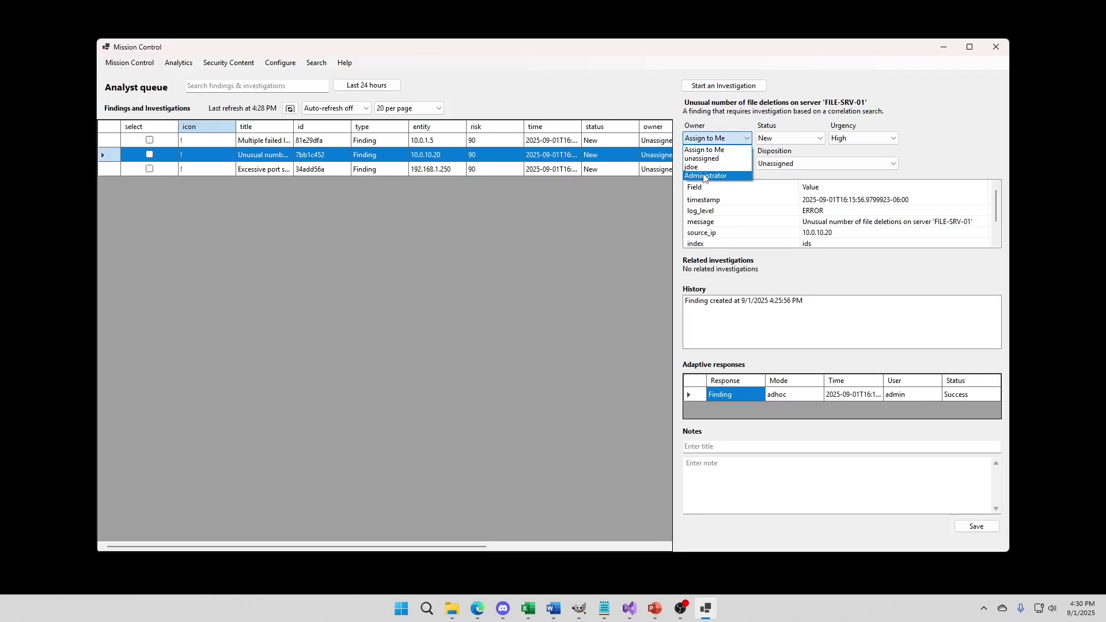
pyautogui.click(706, 176)
pyautogui.click(788, 140)
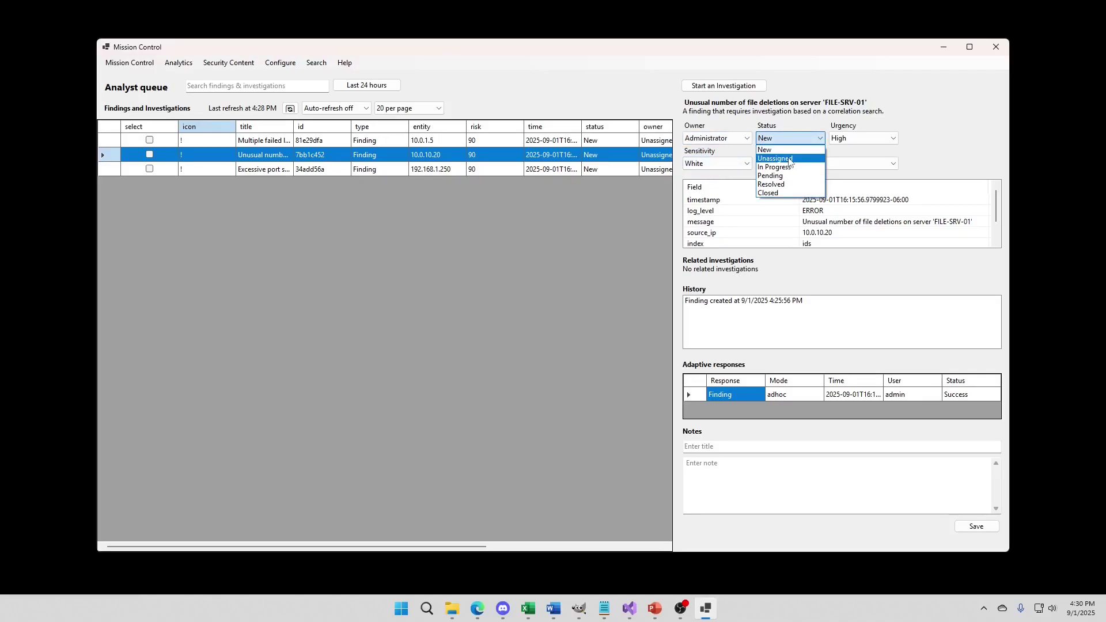
pyautogui.click(775, 167)
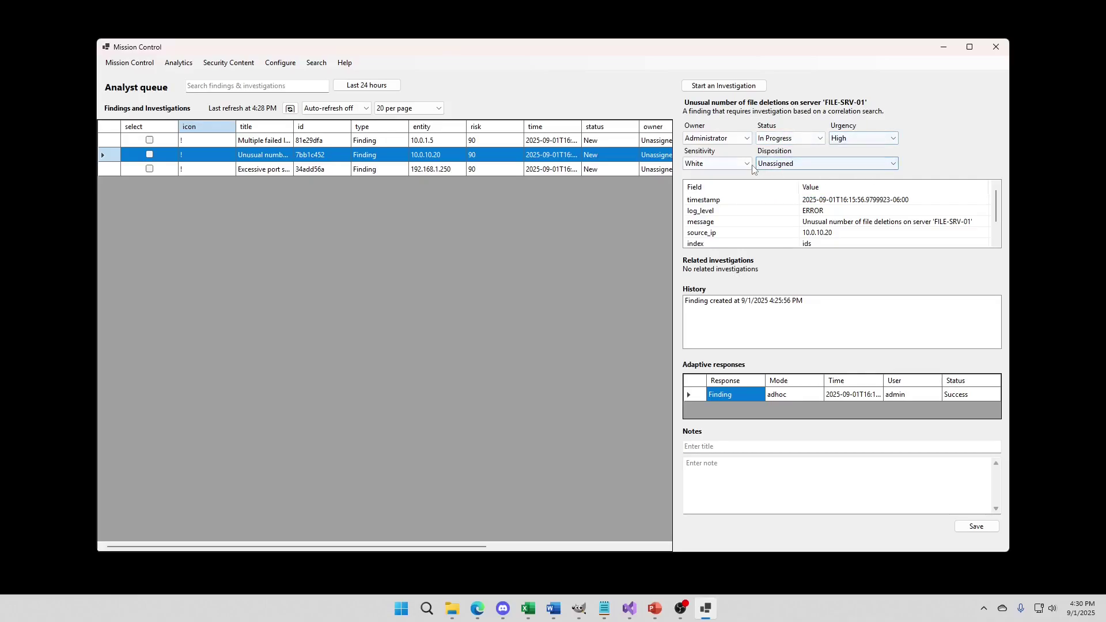
pyautogui.click(808, 165)
pyautogui.click(808, 166)
# - Add a note titled "Some note" with the text "I am showing how to add a note" and save the finding's changes
pyautogui.click(728, 447)
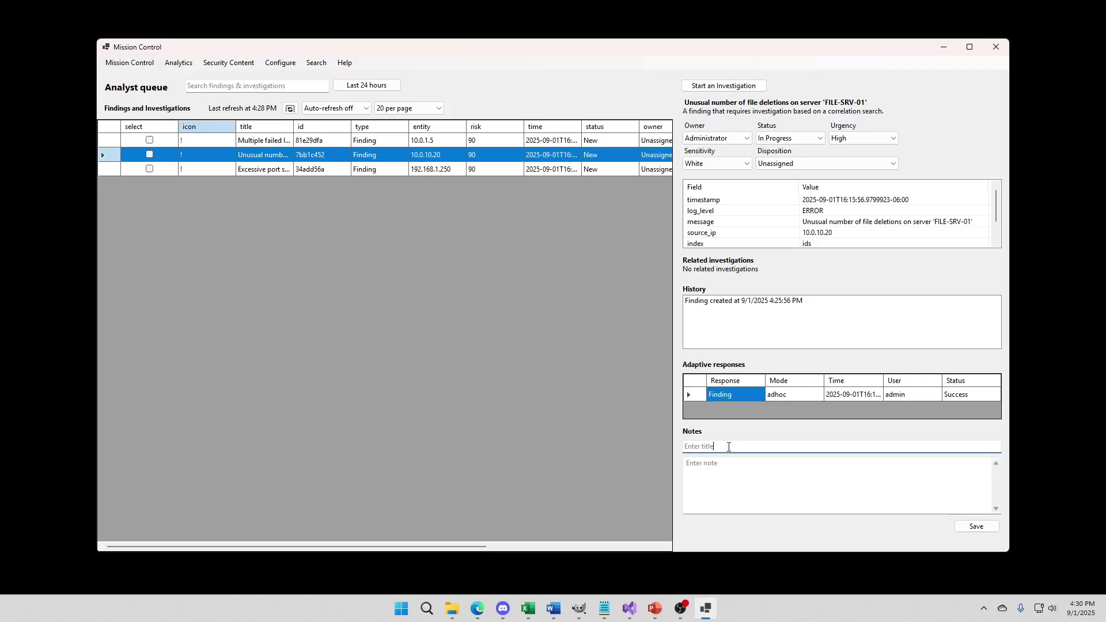
pyautogui.moveTo(728, 446); pyautogui.dragTo(668, 446)
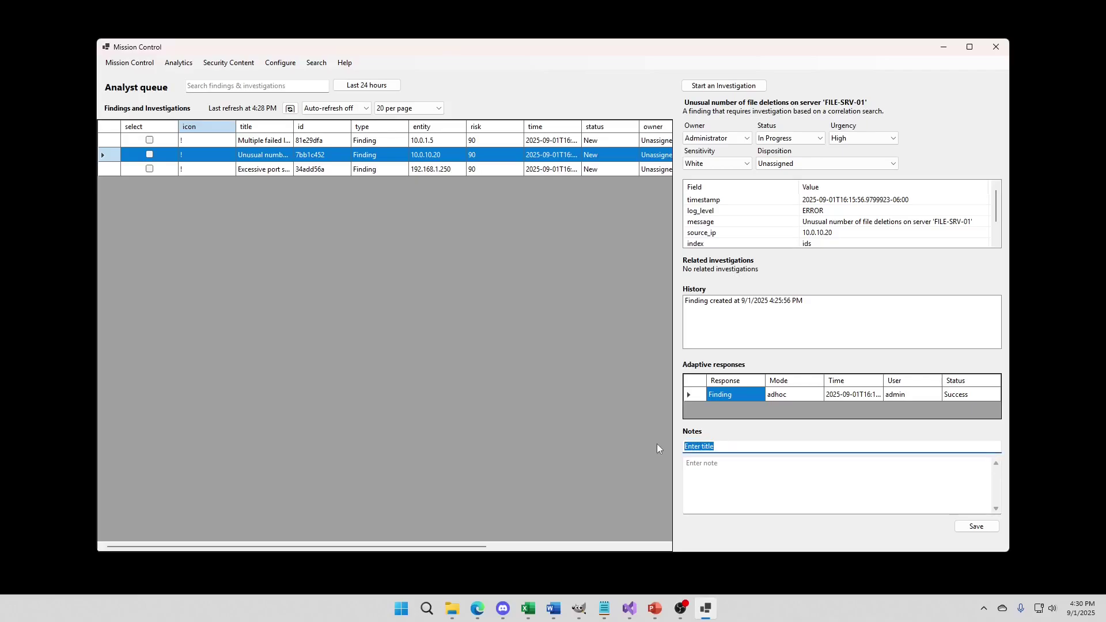
pyautogui.write('Some note')
pyautogui.press('Tab')
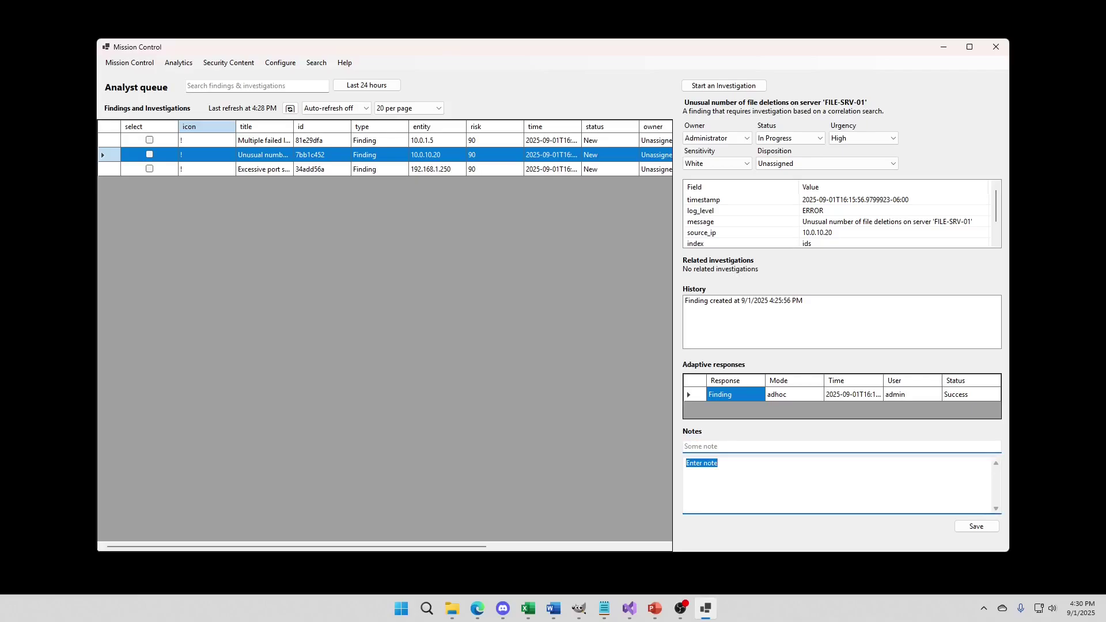
pyautogui.press('BackSpace')
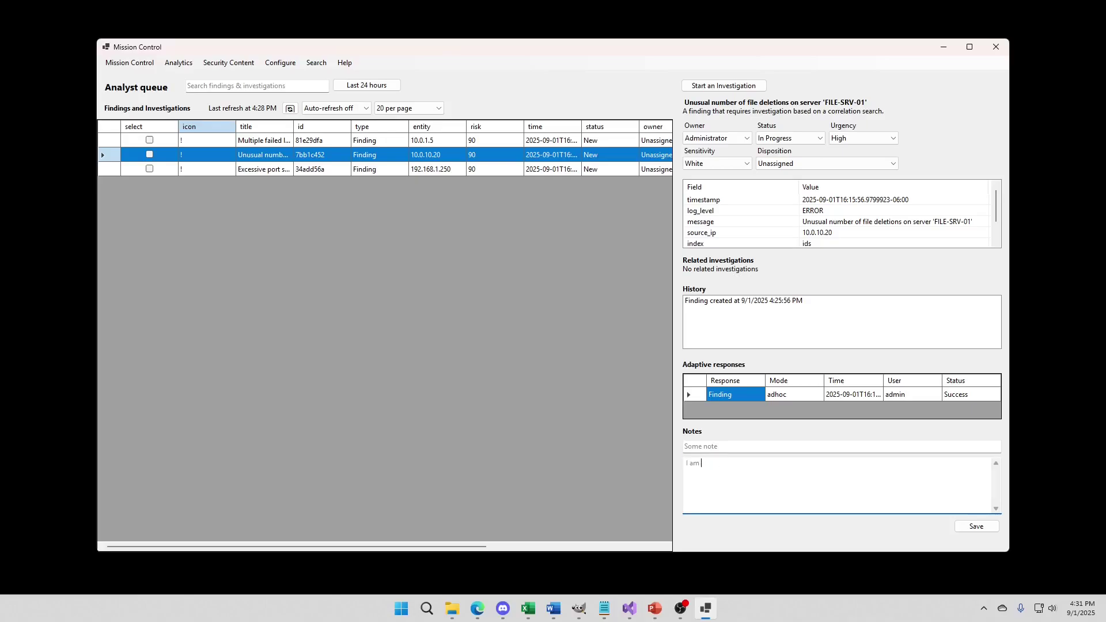
pyautogui.write('I am showing how to add a note')
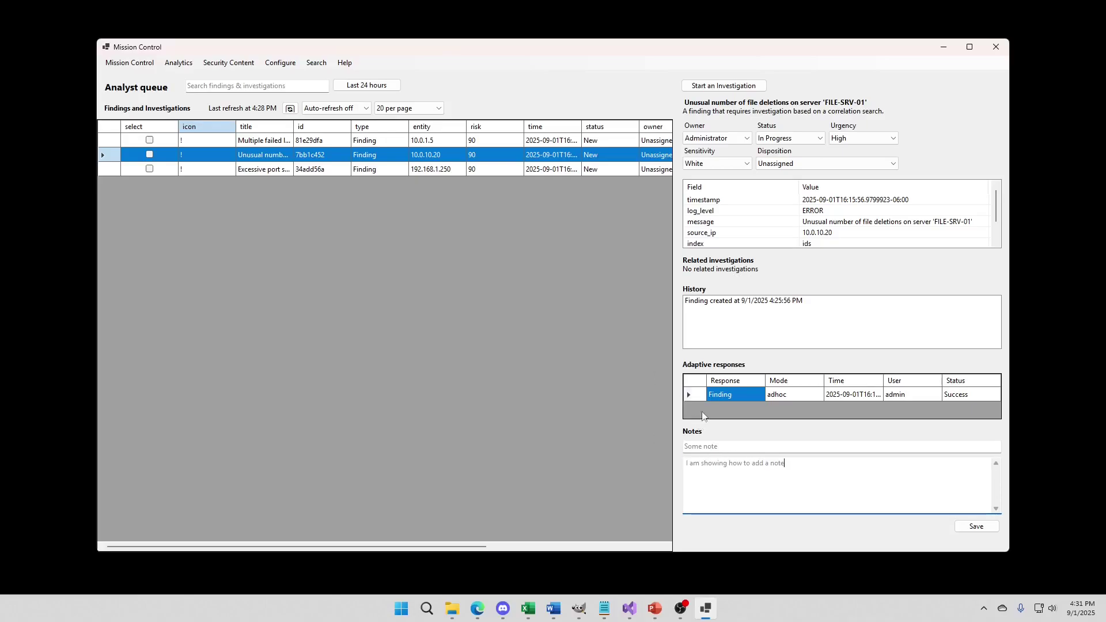
pyautogui.click(988, 528)
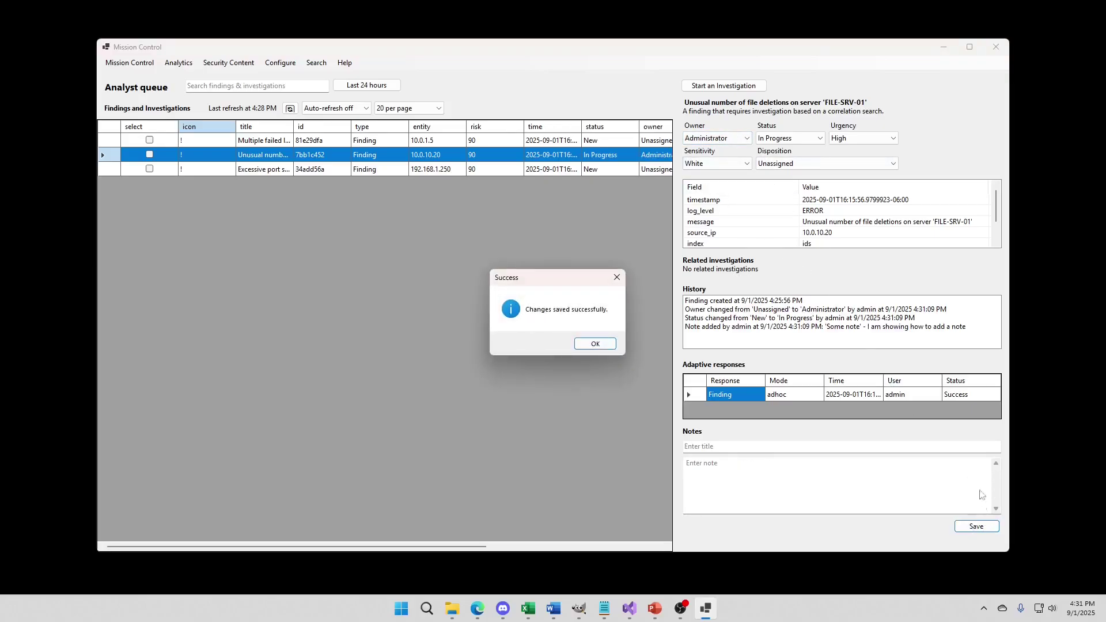
pyautogui.click(585, 346)
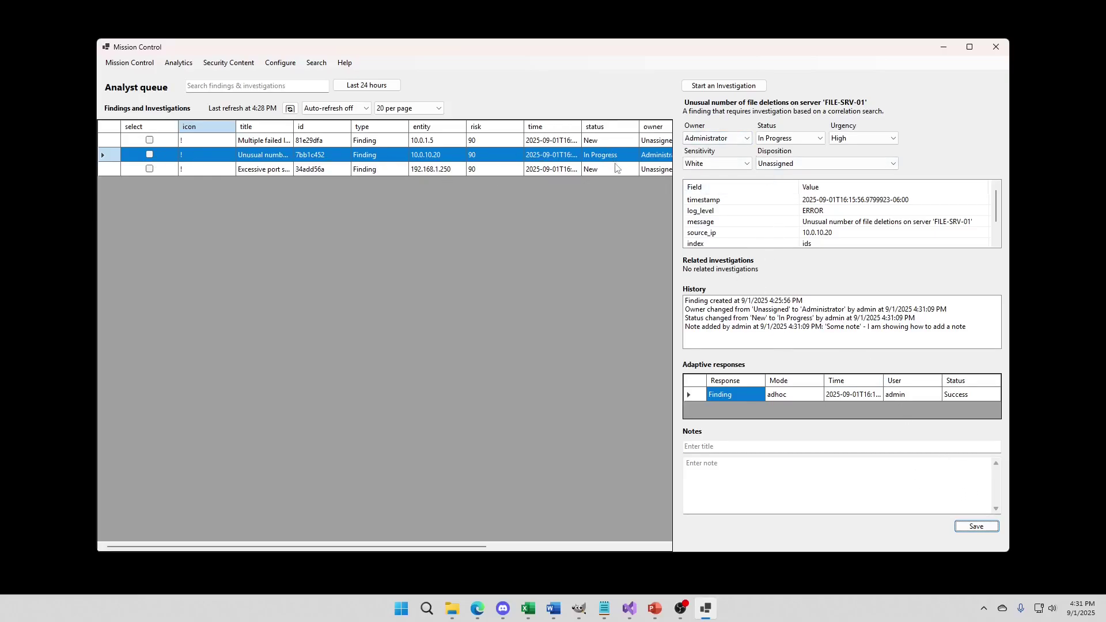
# - Set the file deletions finding's sensitivity to Blue and save the change
pyautogui.moveTo(346, 546); pyautogui.dragTo(476, 546)
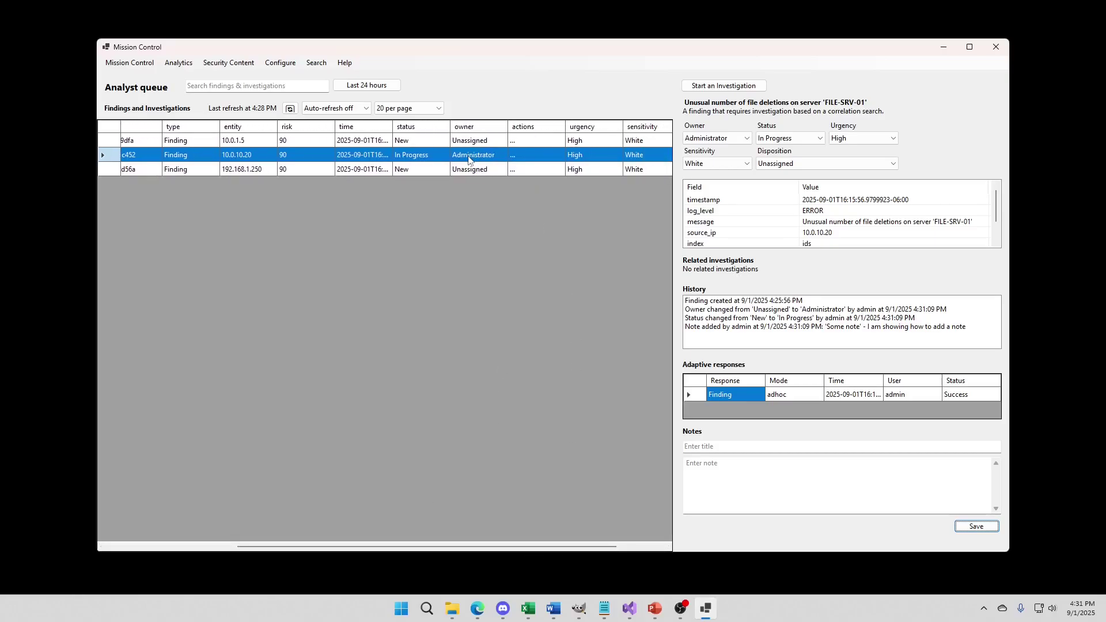
pyautogui.click(723, 164)
pyautogui.click(709, 184)
pyautogui.click(976, 527)
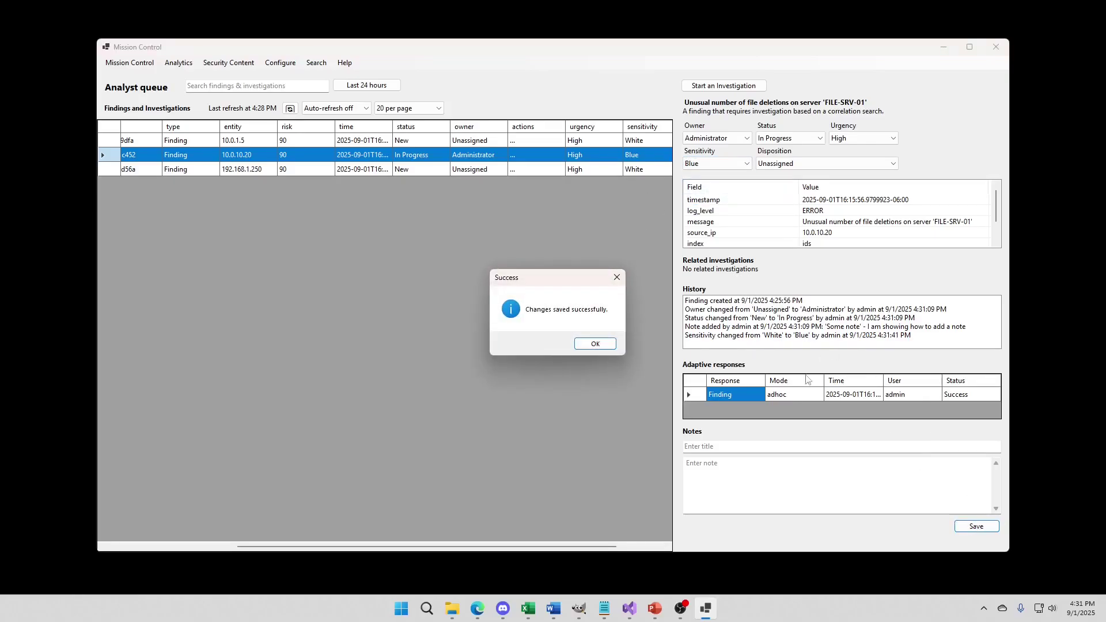
pyautogui.click(594, 343)
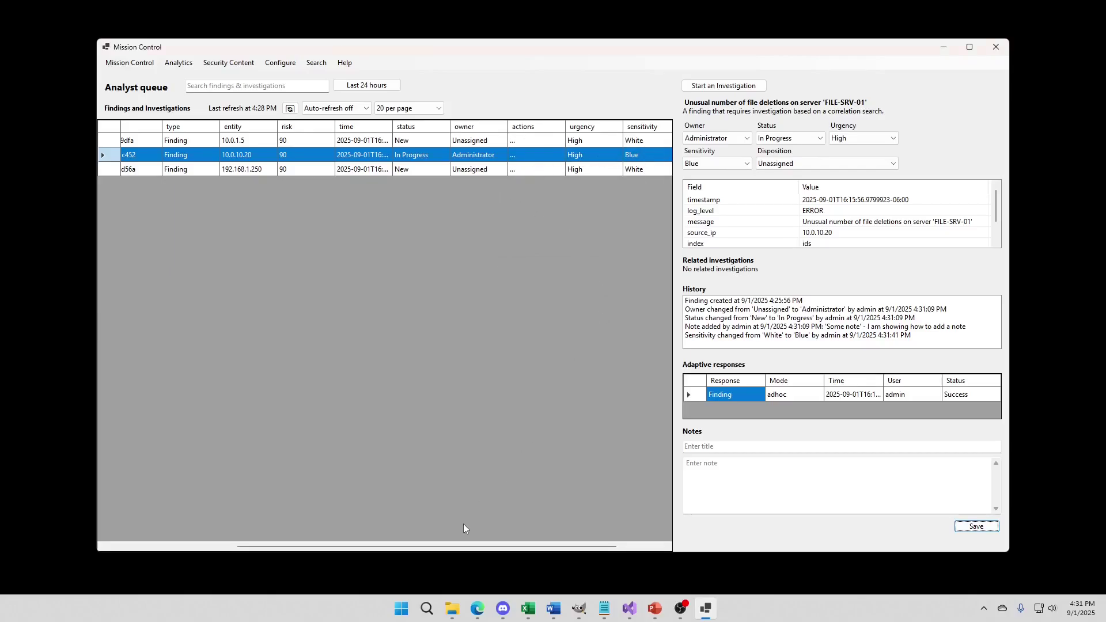
pyautogui.moveTo(458, 546); pyautogui.dragTo(271, 547)
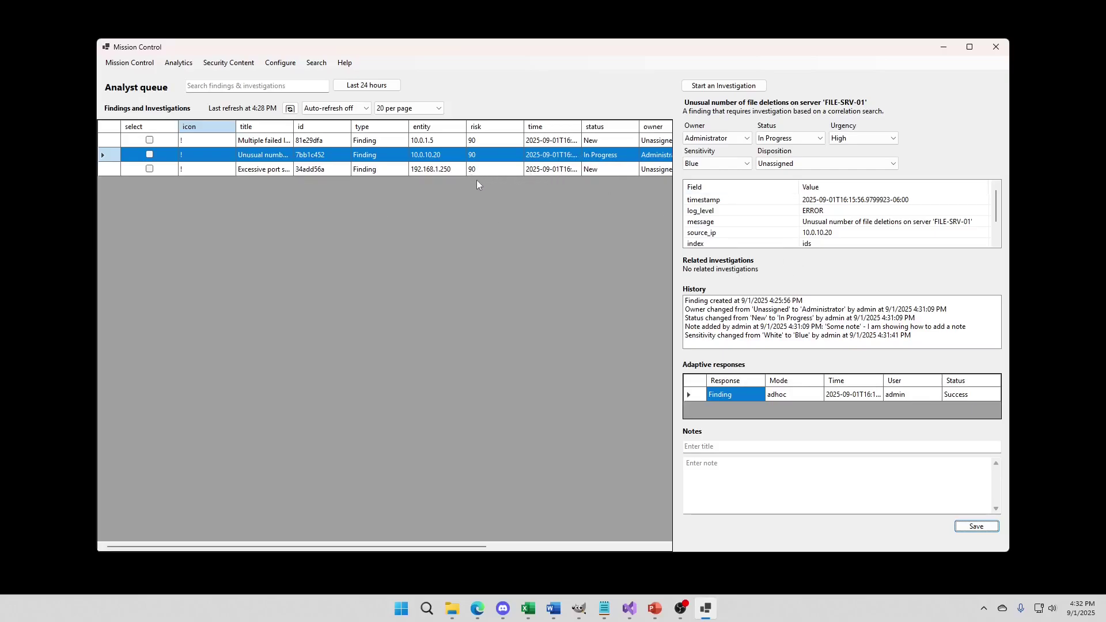
# - Open the Security Posture analytics dashboard, bring it to the front and reposition its window
pyautogui.click(184, 65)
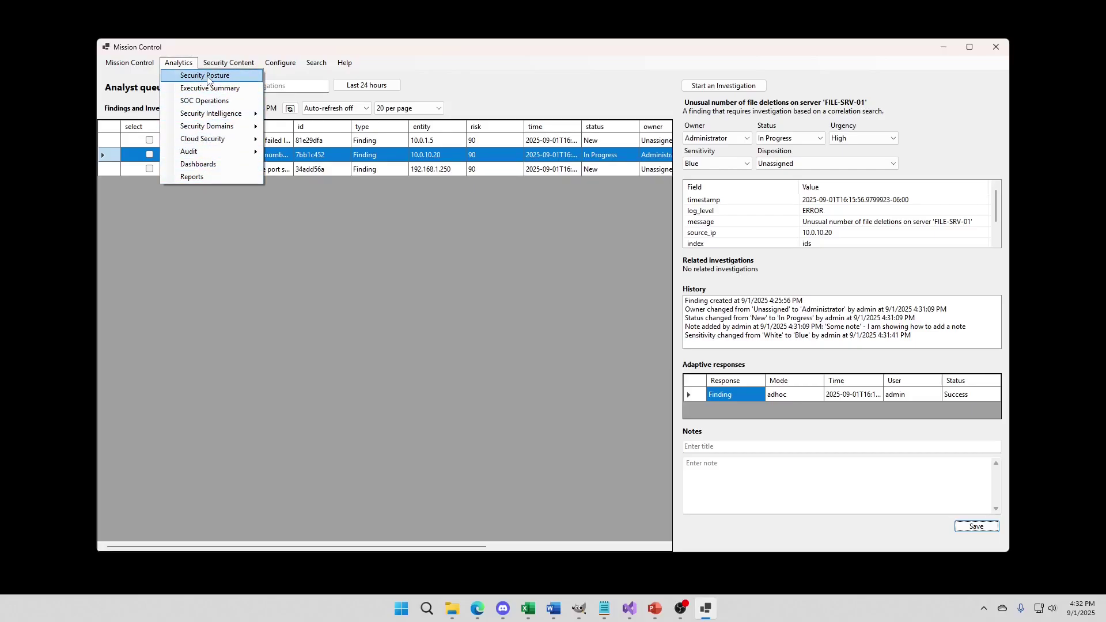
pyautogui.click(208, 80)
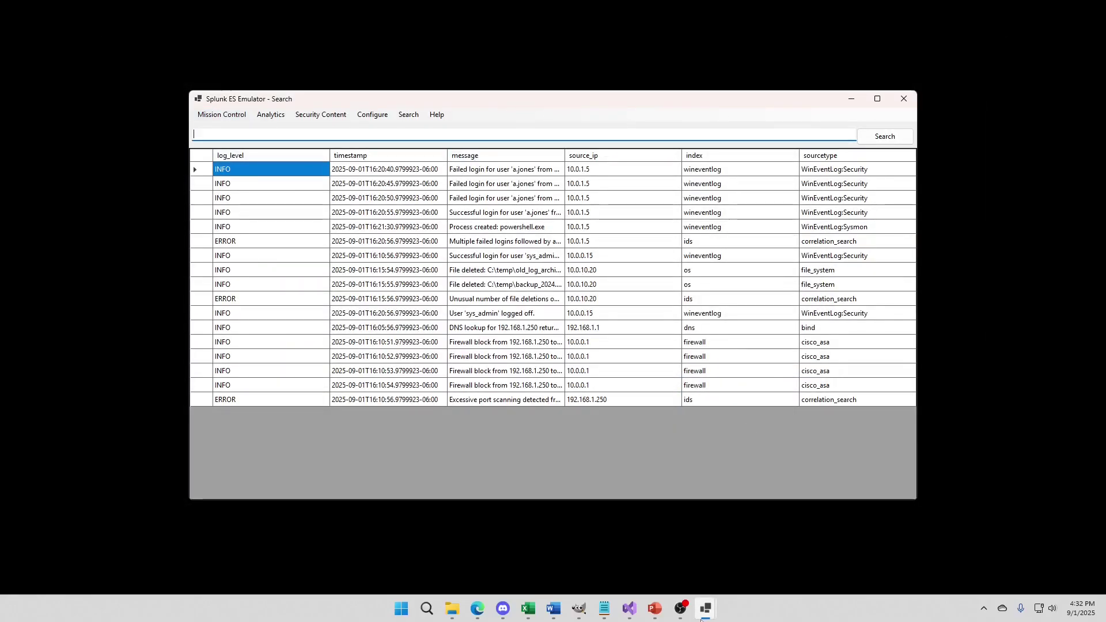
pyautogui.moveTo(704, 612)
pyautogui.click(645, 547)
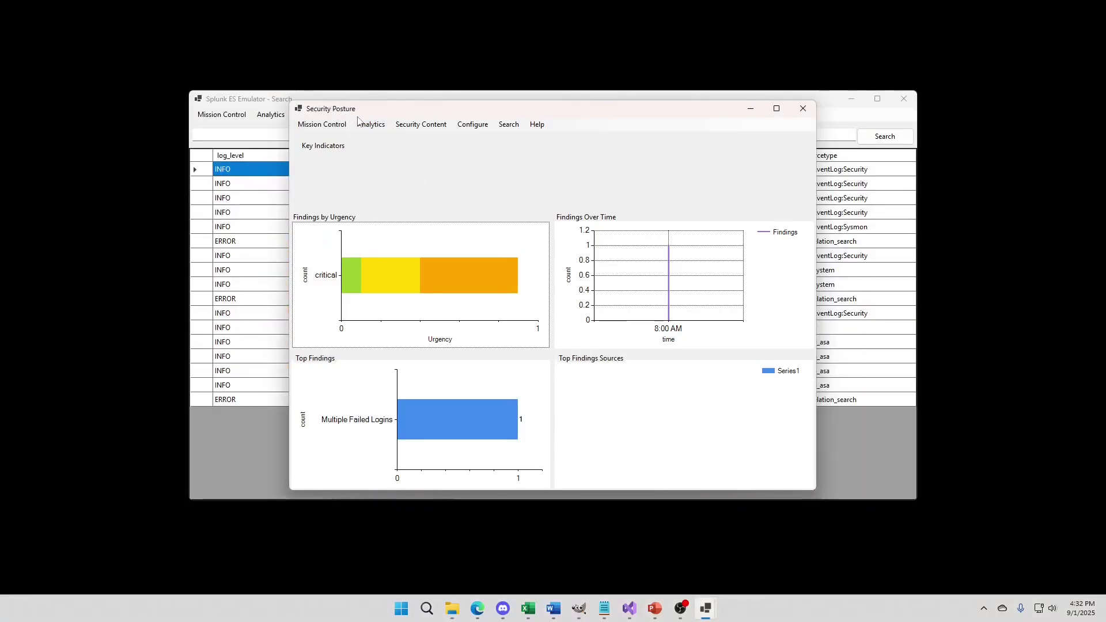
pyautogui.moveTo(359, 115); pyautogui.dragTo(382, 98)
# - Open the Executive Summary dashboard, shift it and the search window slightly, and bring the dashboard back to the front
pyautogui.click(402, 108)
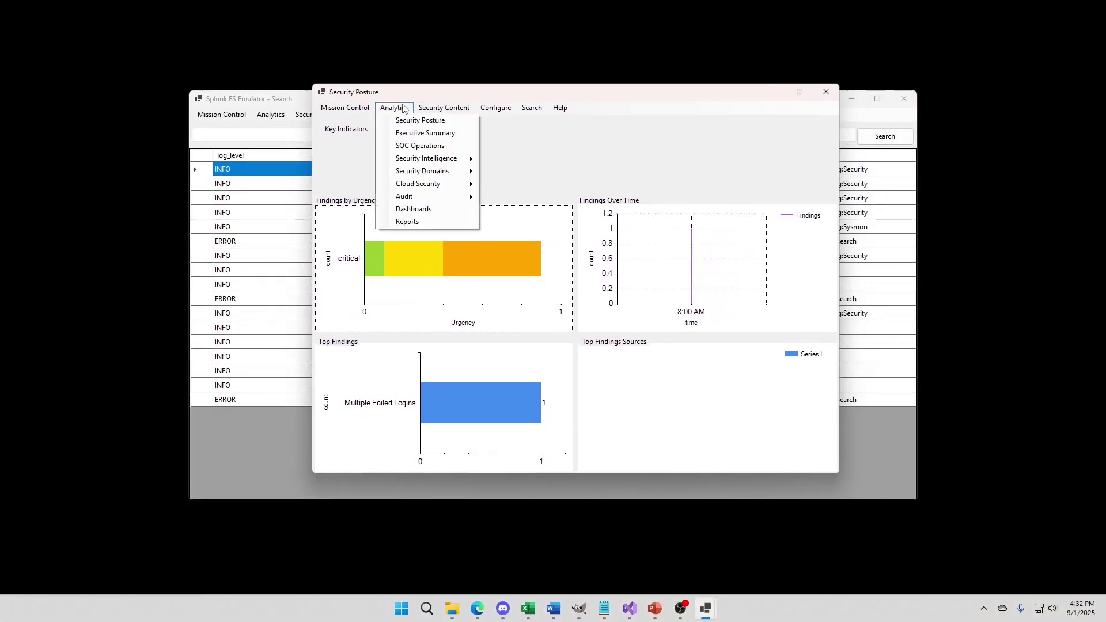
pyautogui.click(409, 133)
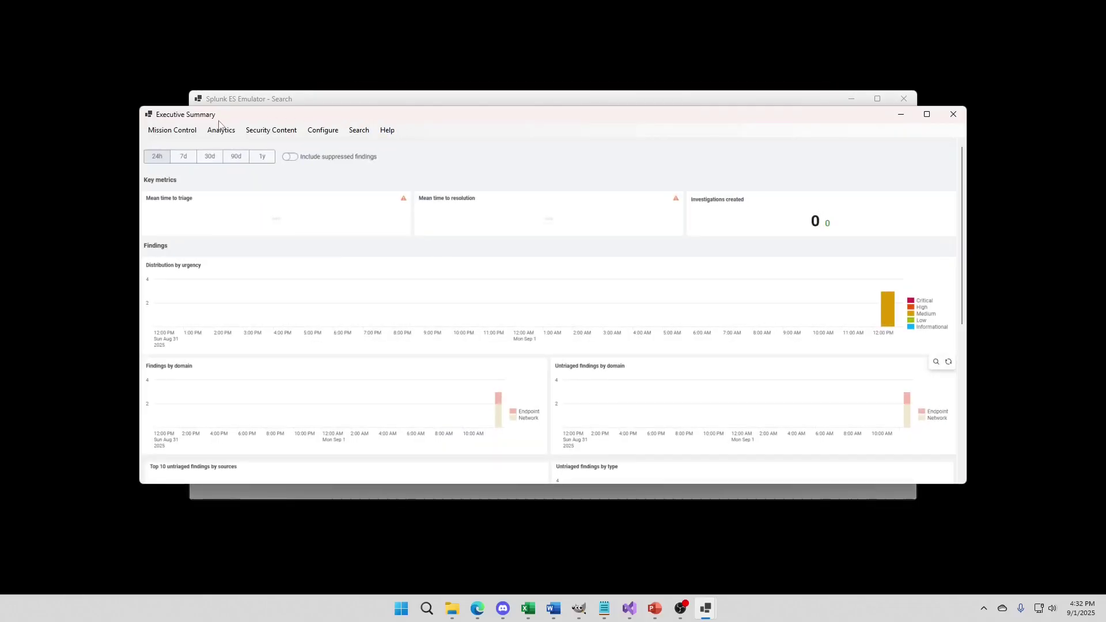
pyautogui.moveTo(519, 127); pyautogui.dragTo(526, 133)
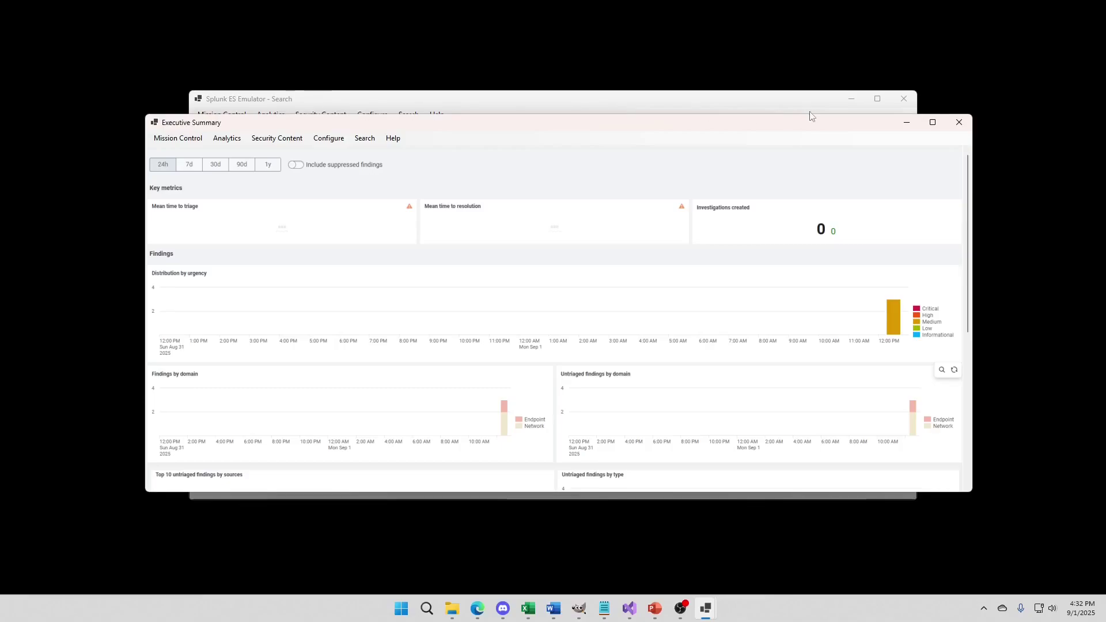
pyautogui.moveTo(802, 102)
pyautogui.mouseDown()
pyautogui.moveTo(889, 210)
pyautogui.moveTo(783, 94)
pyautogui.mouseUp()
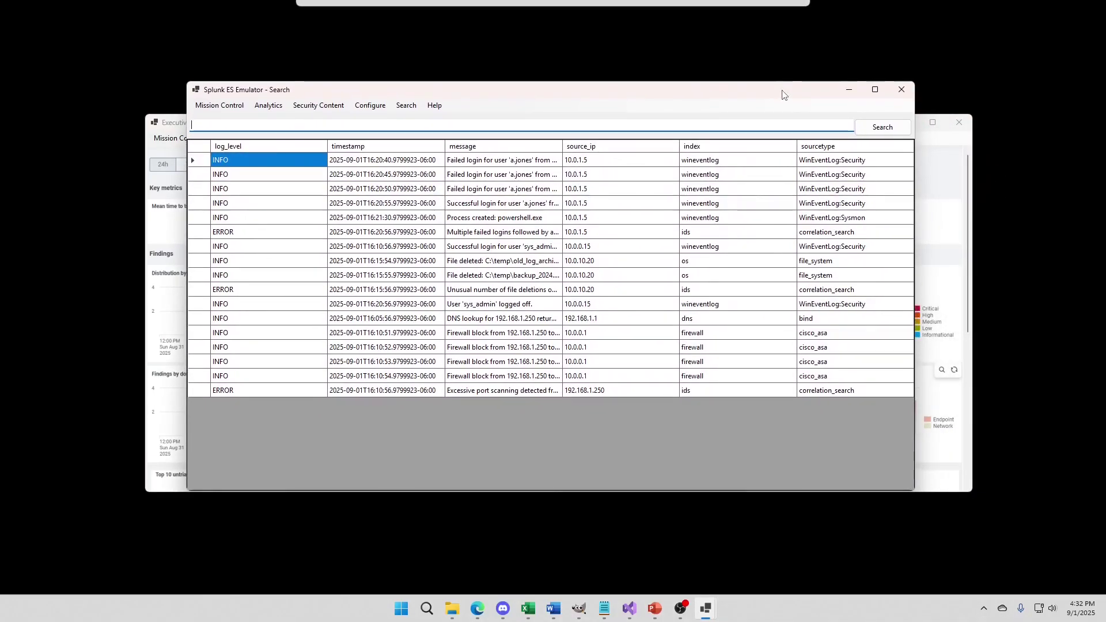
pyautogui.click(154, 122)
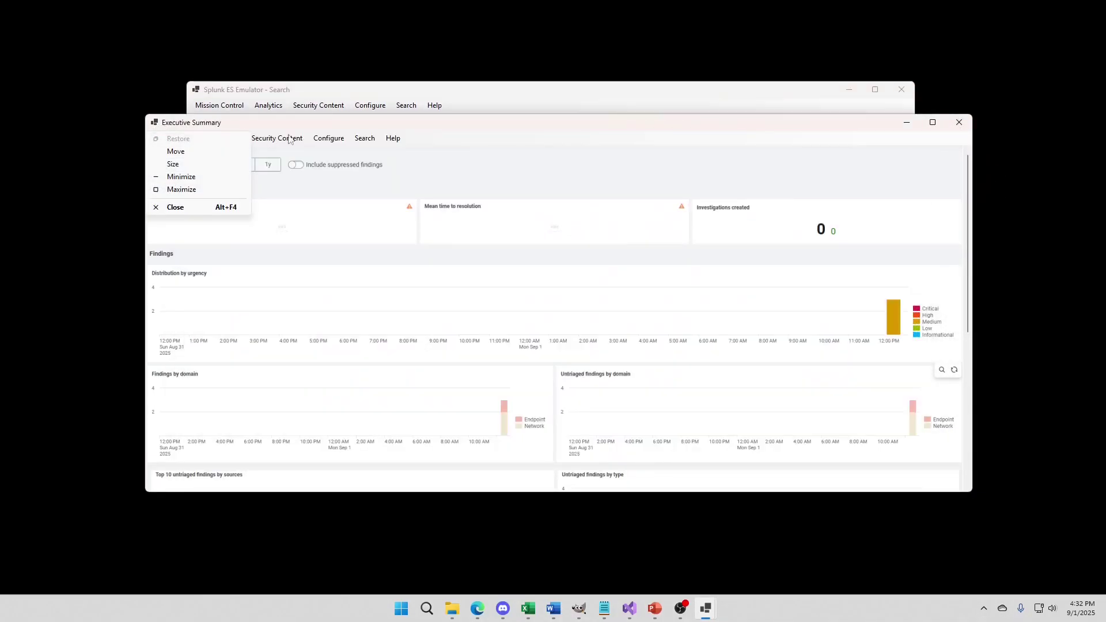
pyautogui.click(308, 129)
# - Return to the Security Posture dashboard to view its findings charts
pyautogui.click(227, 138)
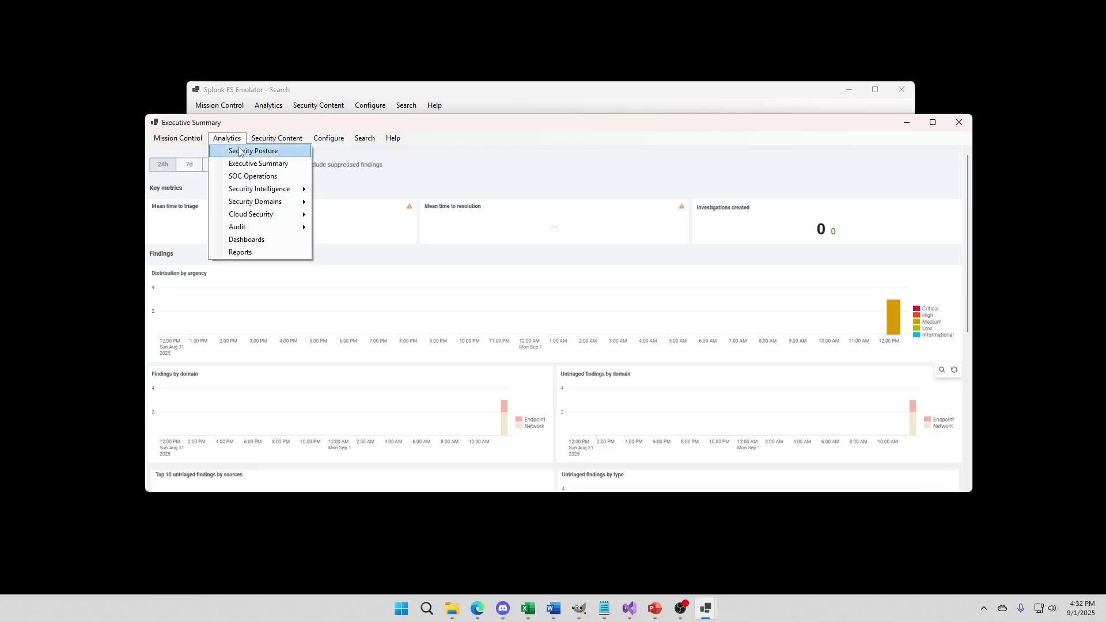
pyautogui.click(241, 151)
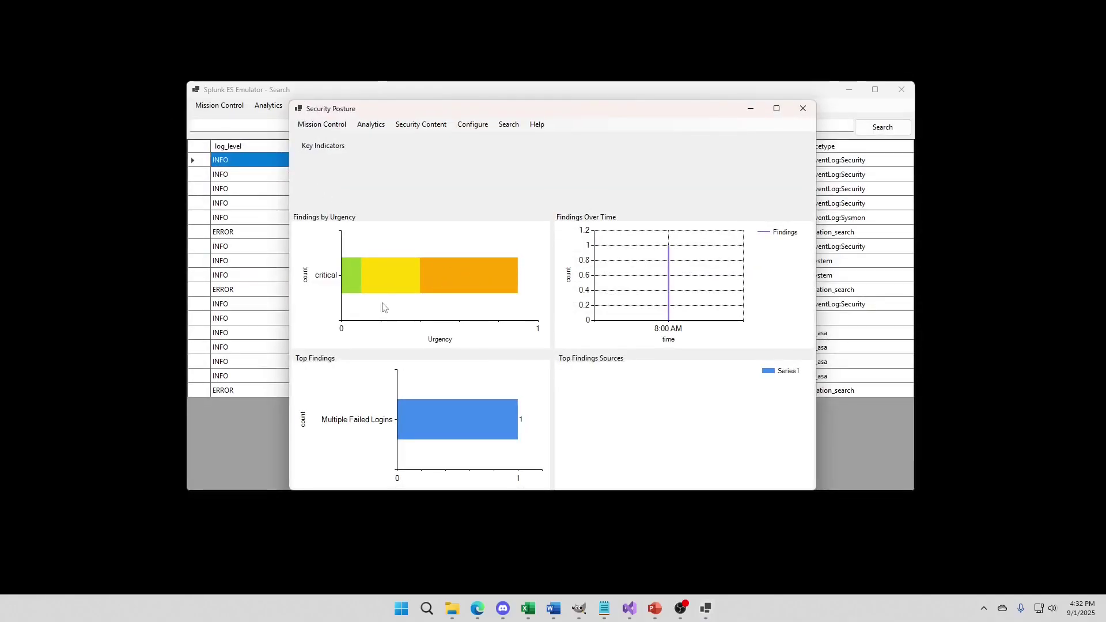
pyautogui.click(384, 132)
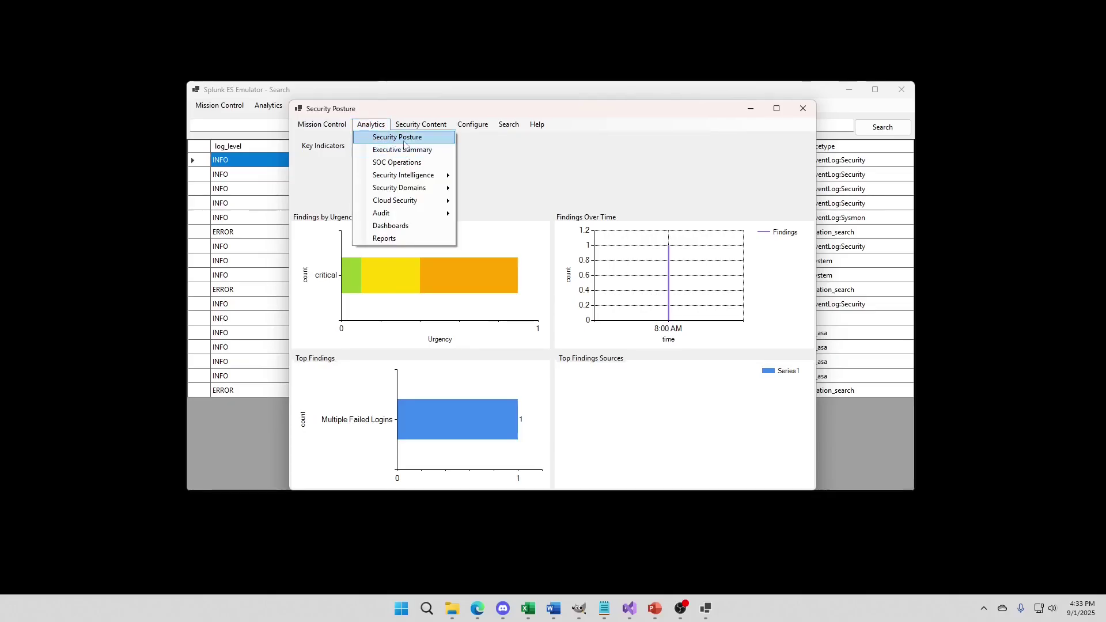
pyautogui.click(403, 142)
# - Reopen the Executive Summary and examine its key metrics, findings charts and finding groups down to the end of the page
pyautogui.click(371, 124)
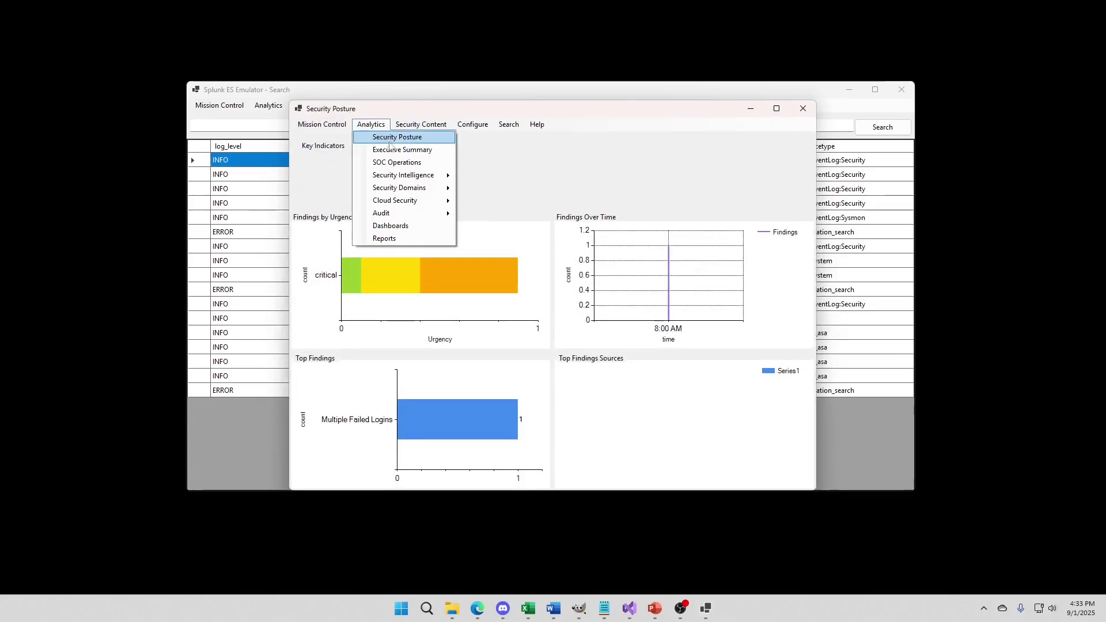
pyautogui.click(392, 151)
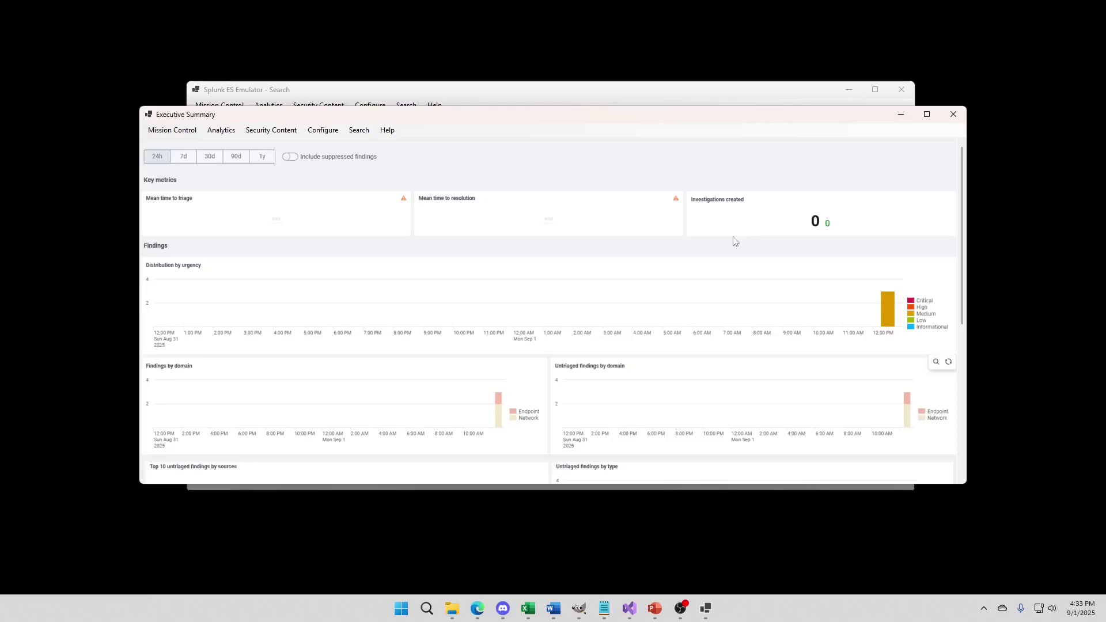
pyautogui.scroll(-2, 721, 253)
pyautogui.scroll(2, 720, 254)
pyautogui.scroll(-1, 688, 326)
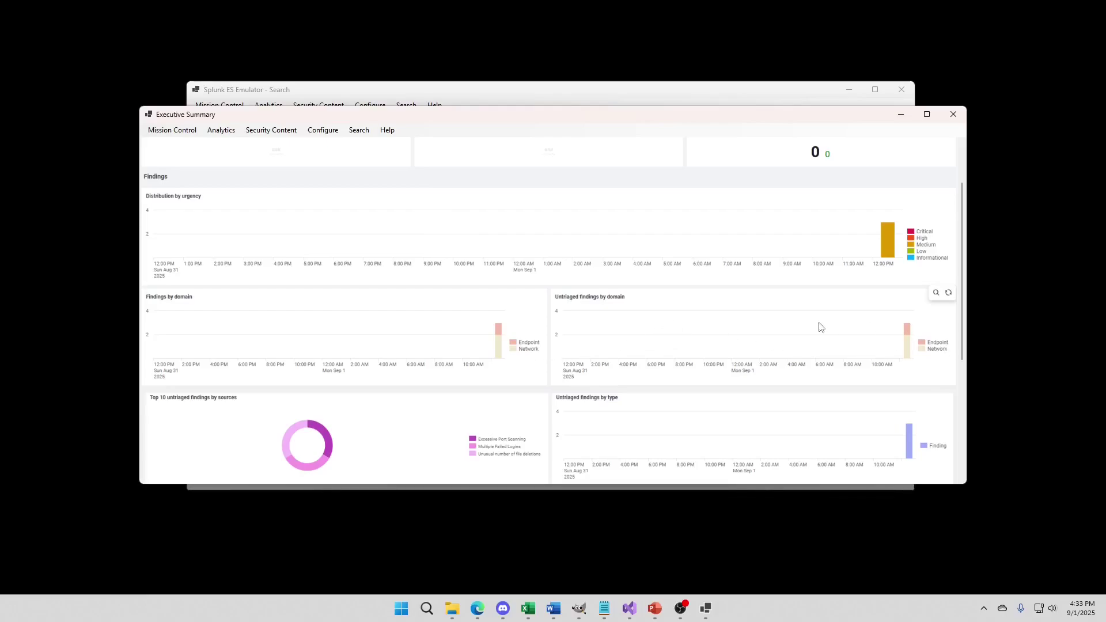
pyautogui.scroll(-1, 643, 314)
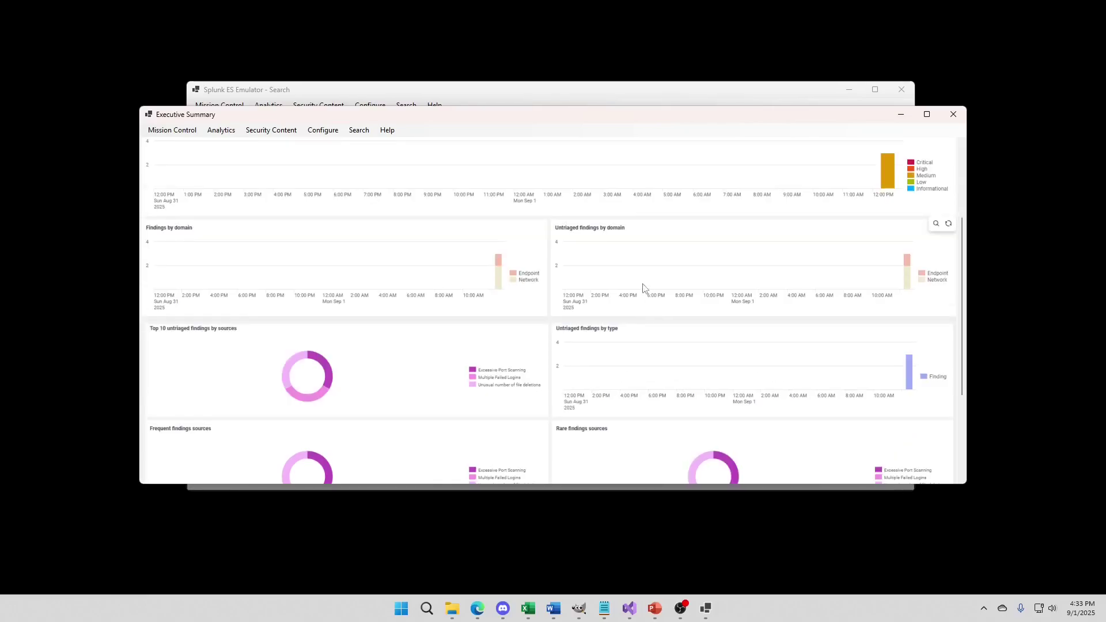
pyautogui.scroll(-1, 638, 295)
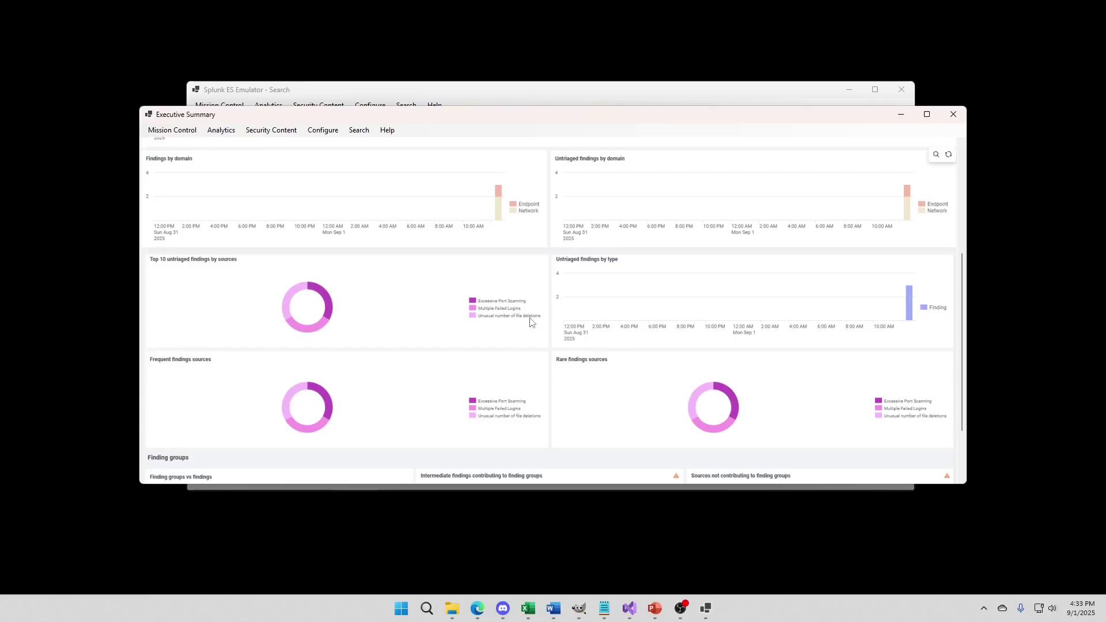
pyautogui.scroll(-1, 487, 392)
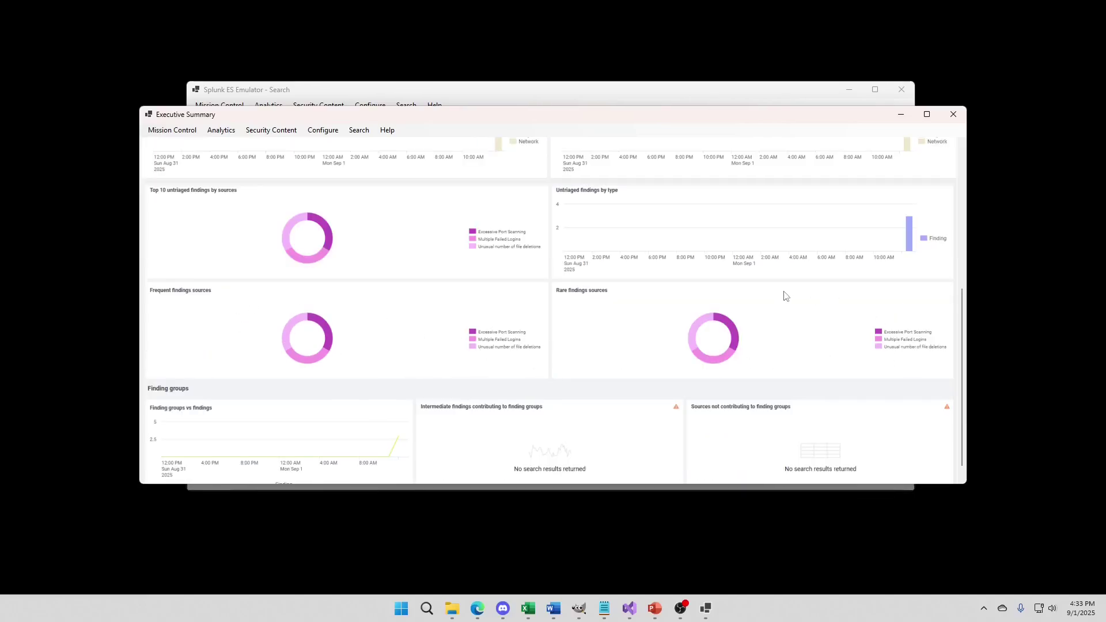
pyautogui.scroll(-1, 785, 296)
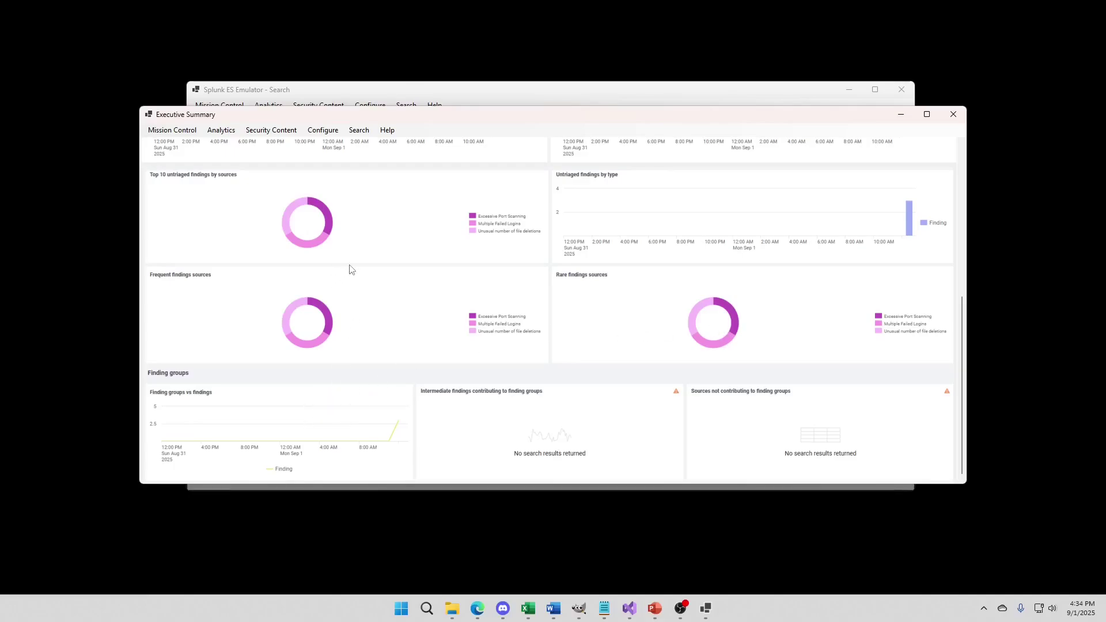
# - Open the SOC Operations dashboard and examine its key metrics, workload, dispositions and contributing-sources panels down to the end of the page
pyautogui.click(221, 130)
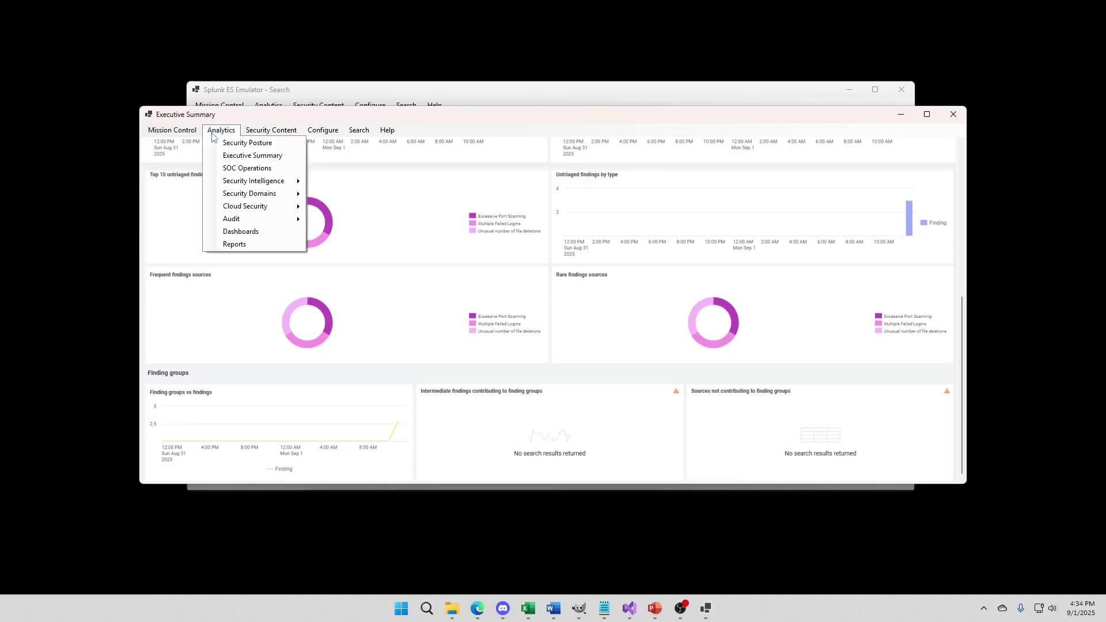
pyautogui.click(245, 168)
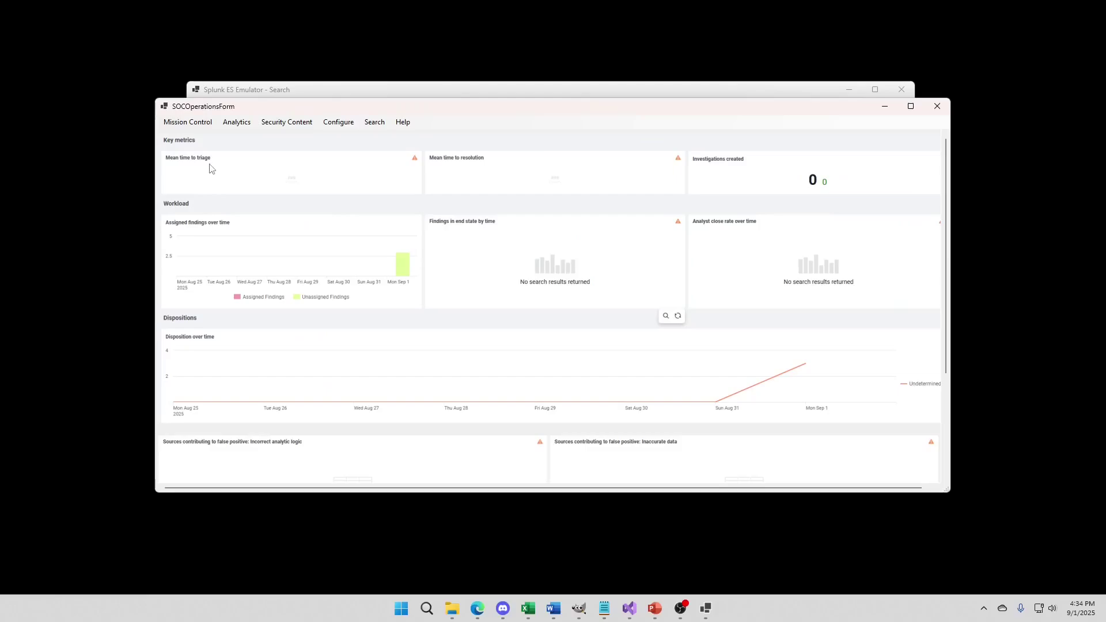
pyautogui.click(237, 122)
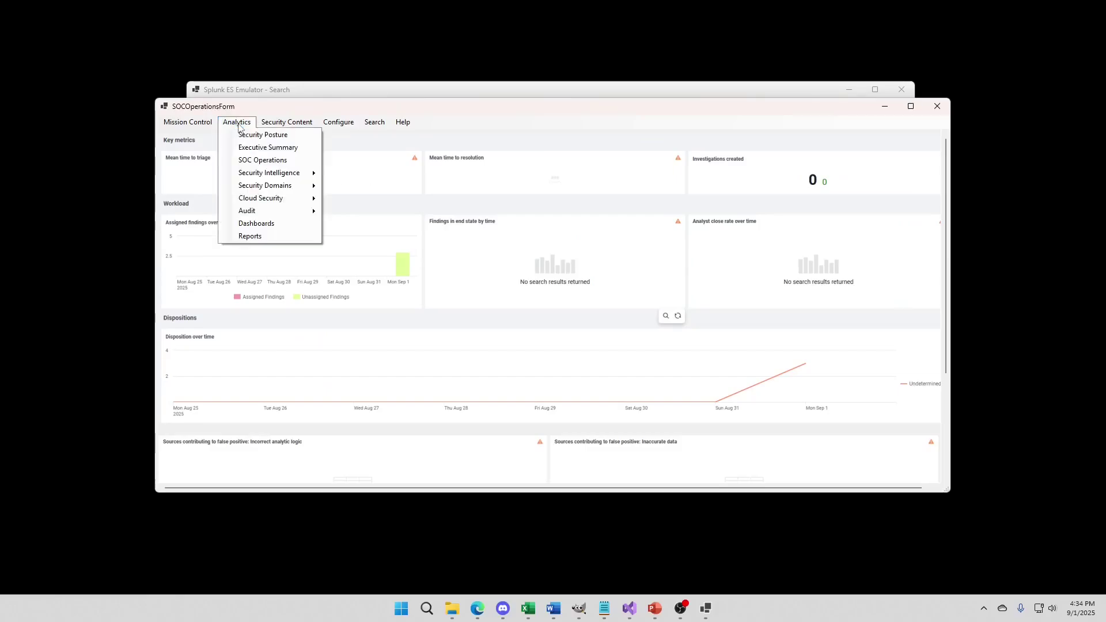
pyautogui.click(263, 159)
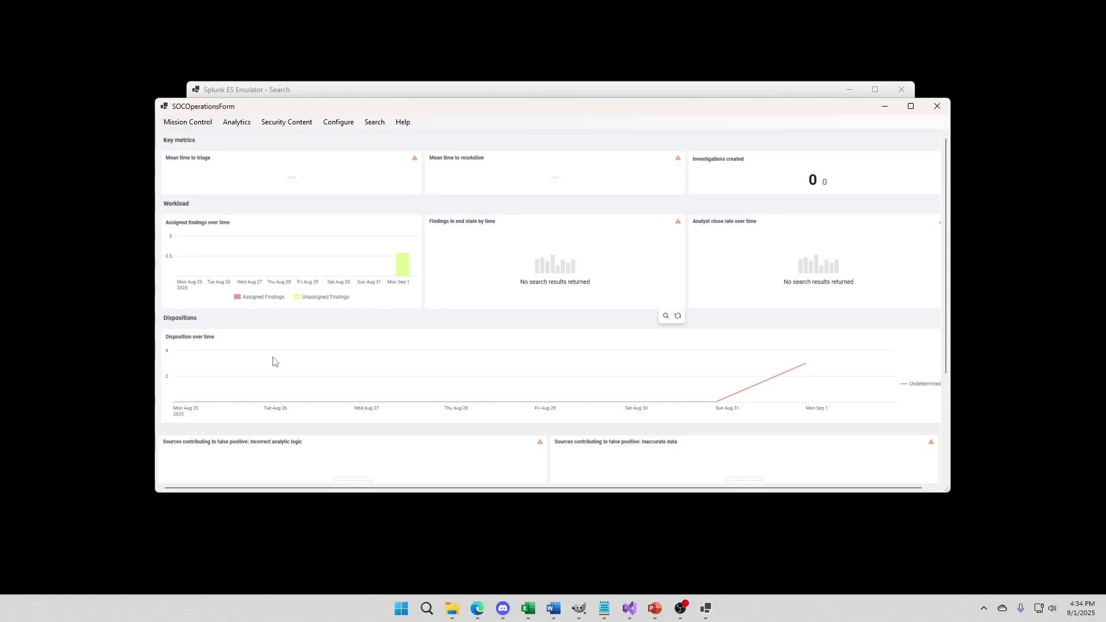
pyautogui.scroll(-5, 429, 352)
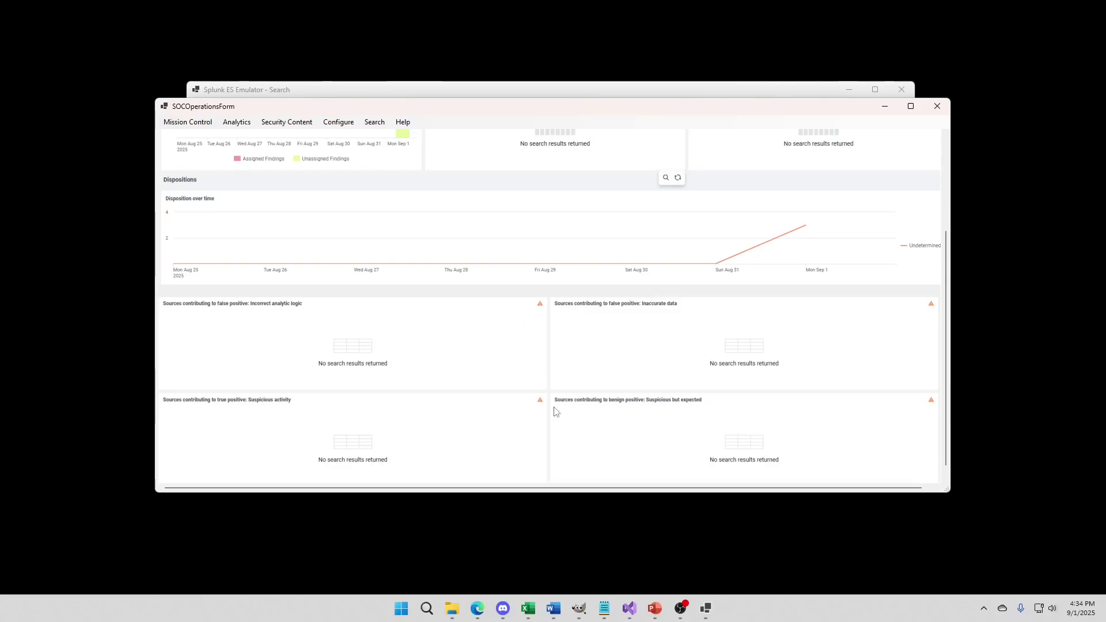
pyautogui.scroll(-1, 556, 412)
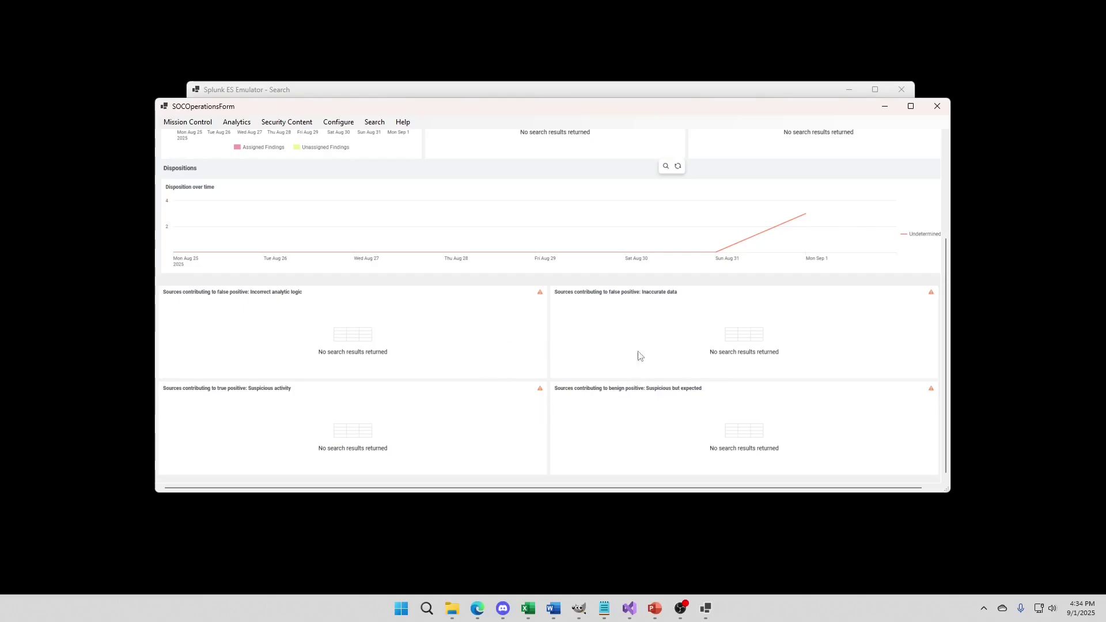
pyautogui.scroll(2, 626, 422)
pyautogui.scroll(2, 627, 421)
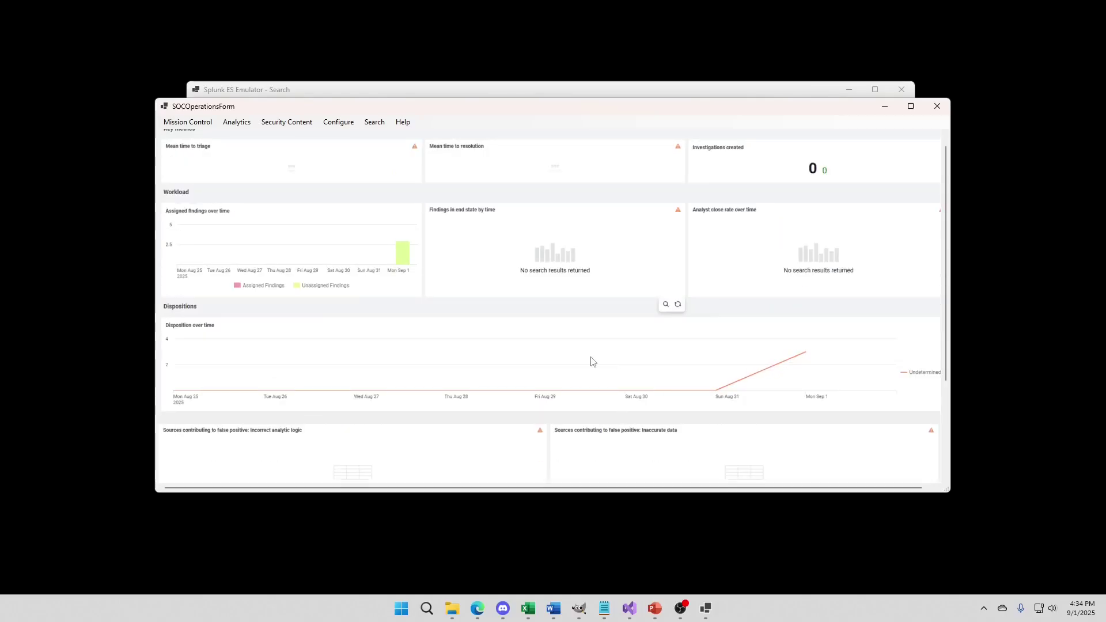
pyautogui.scroll(1, 592, 362)
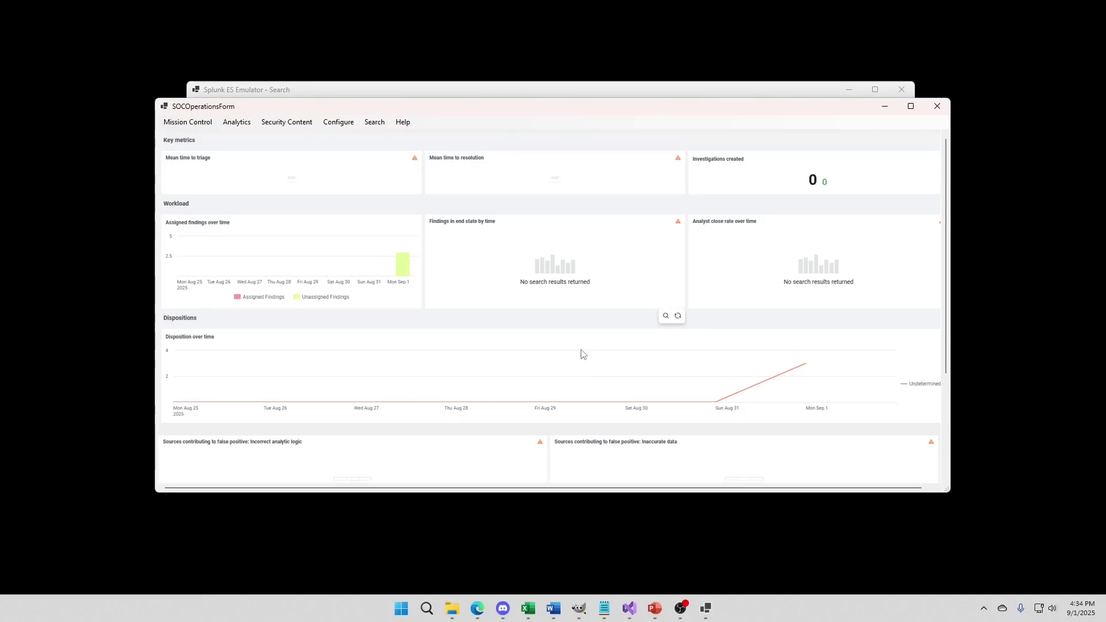
# - View the list of available dashboards, followed by the list of reports
pyautogui.click(237, 122)
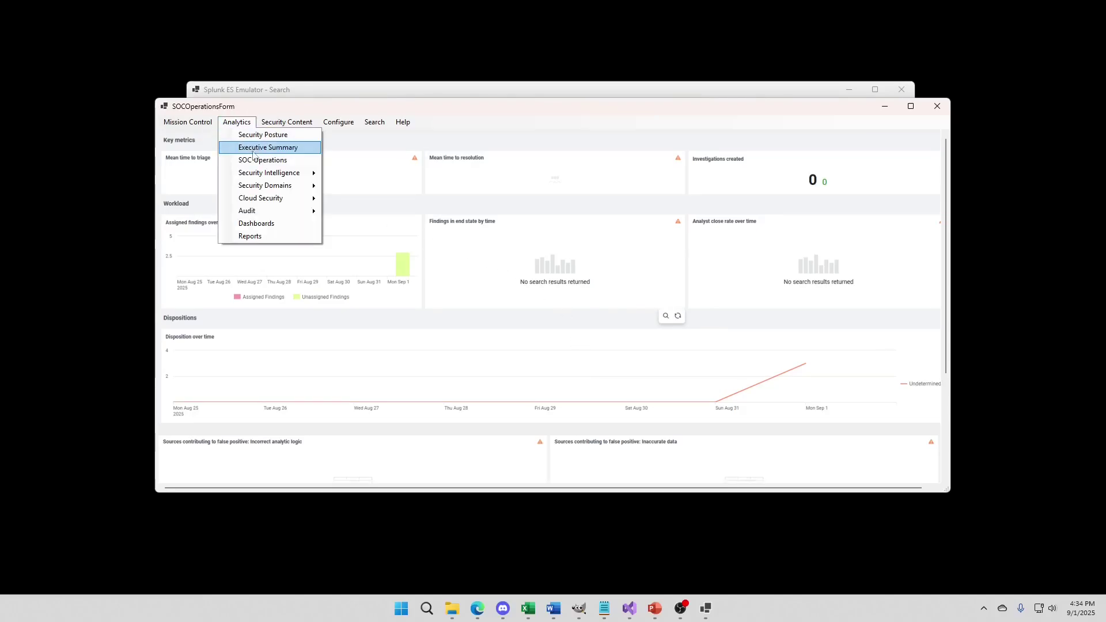
pyautogui.click(262, 224)
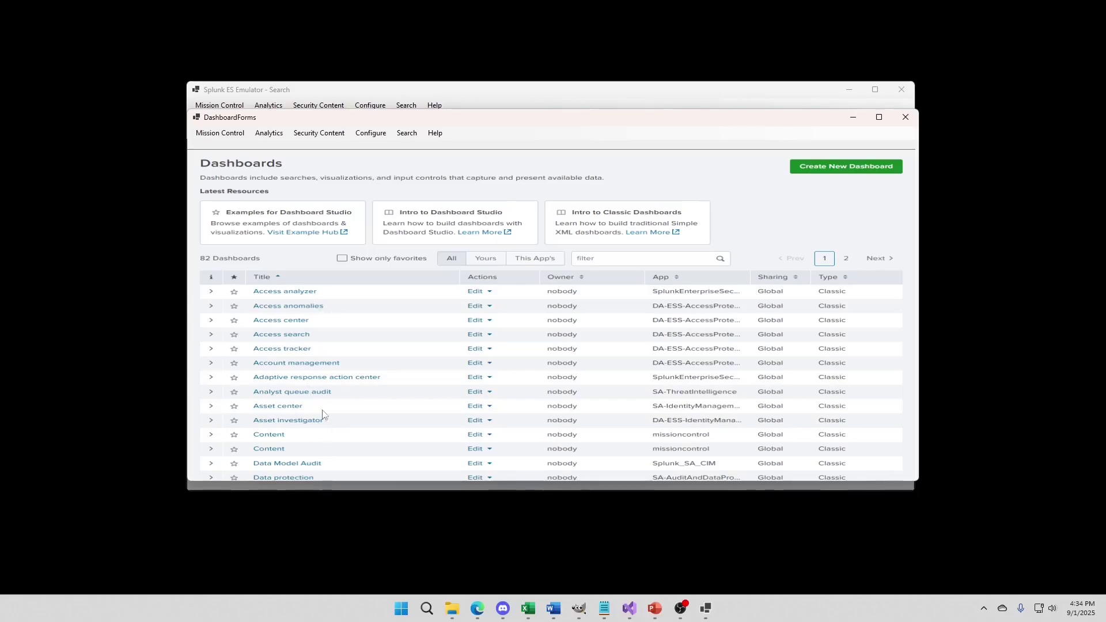
pyautogui.click(269, 133)
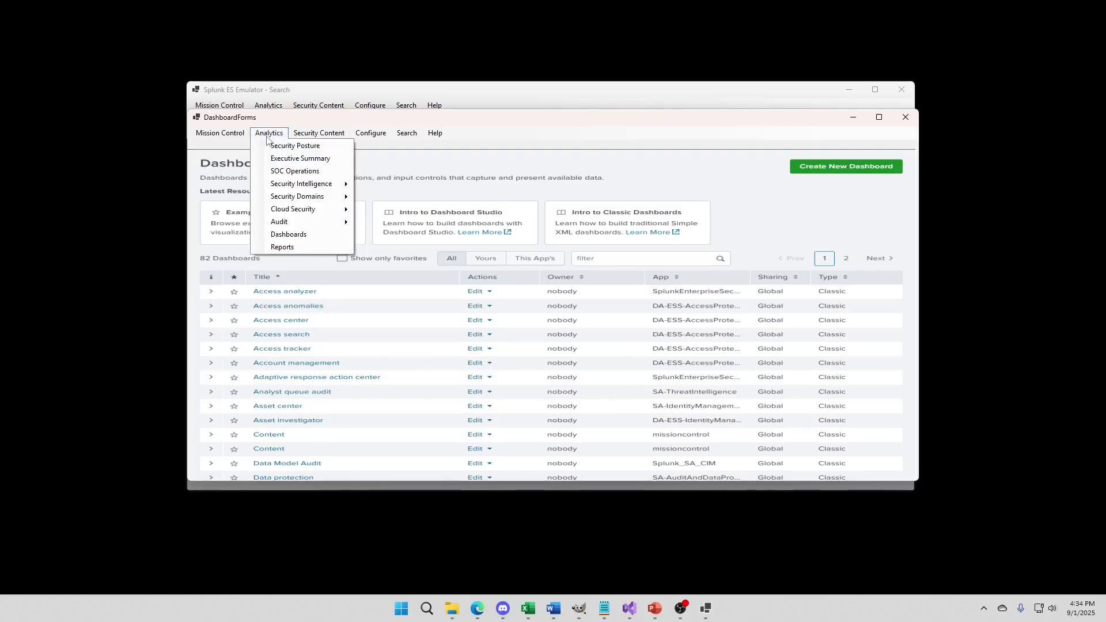
pyautogui.click(287, 249)
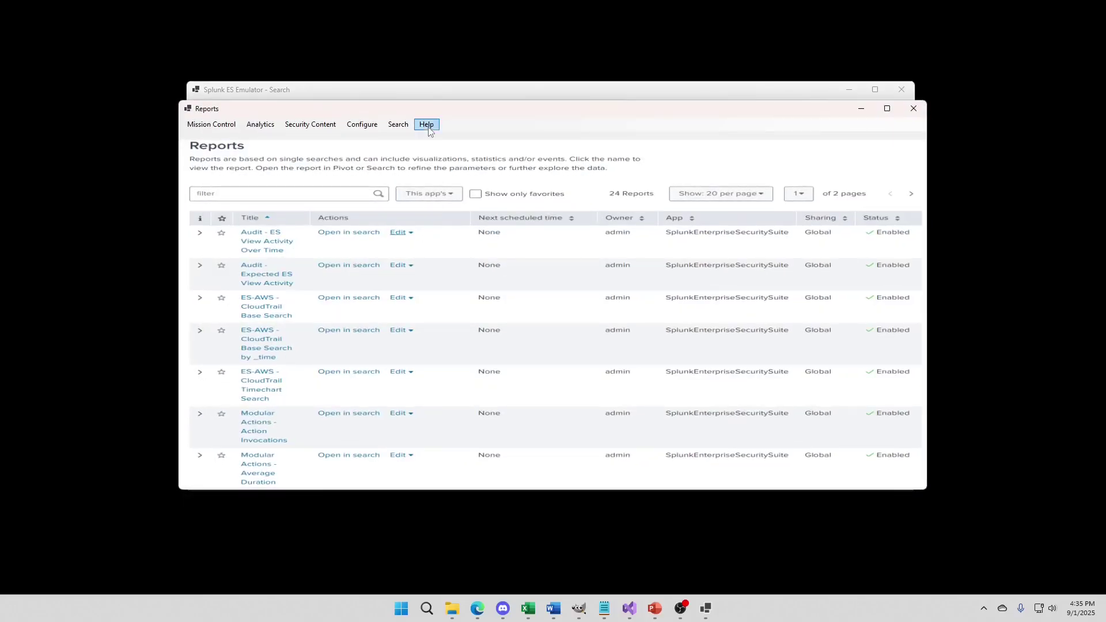
# - Open the Risk Analysis page from the Security Intelligence analytics
pyautogui.click(261, 125)
pyautogui.moveTo(311, 179)
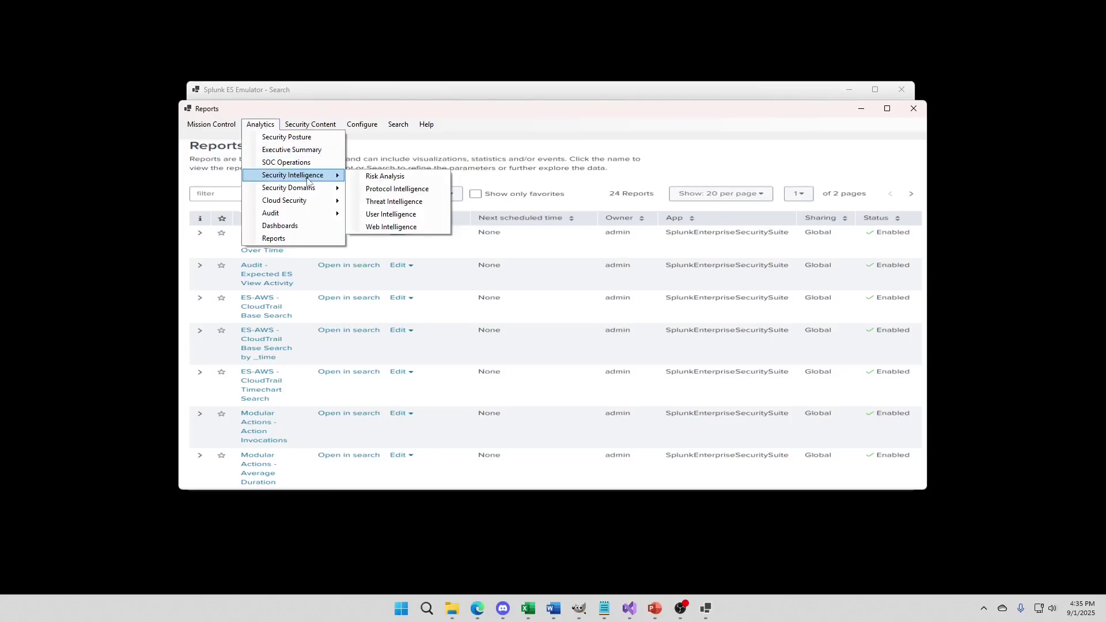
pyautogui.click(368, 177)
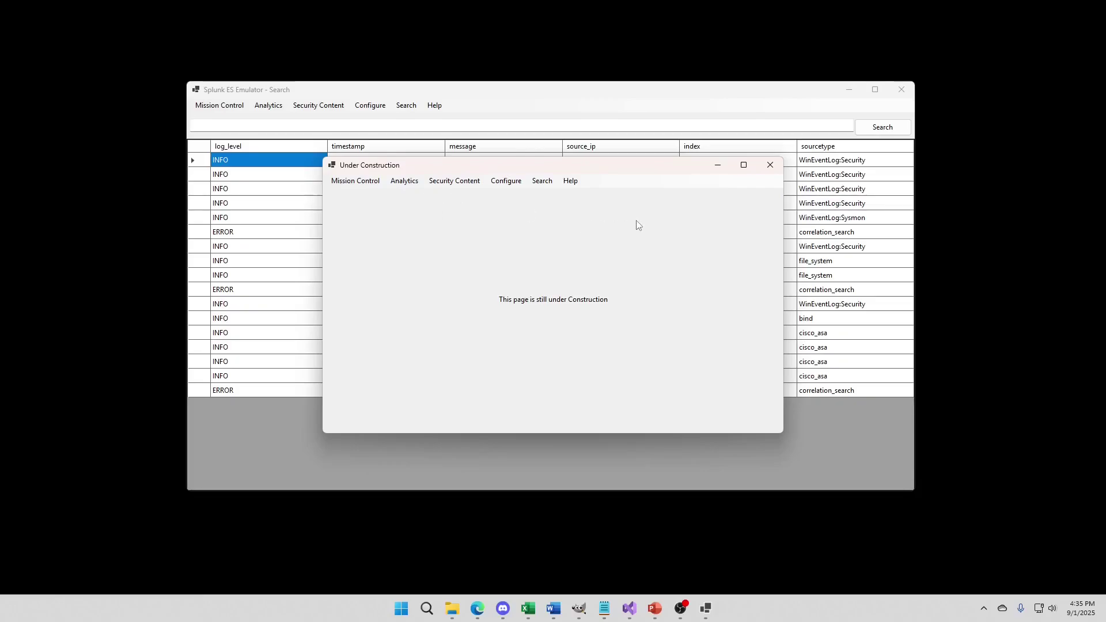
pyautogui.click(405, 181)
pyautogui.moveTo(422, 235)
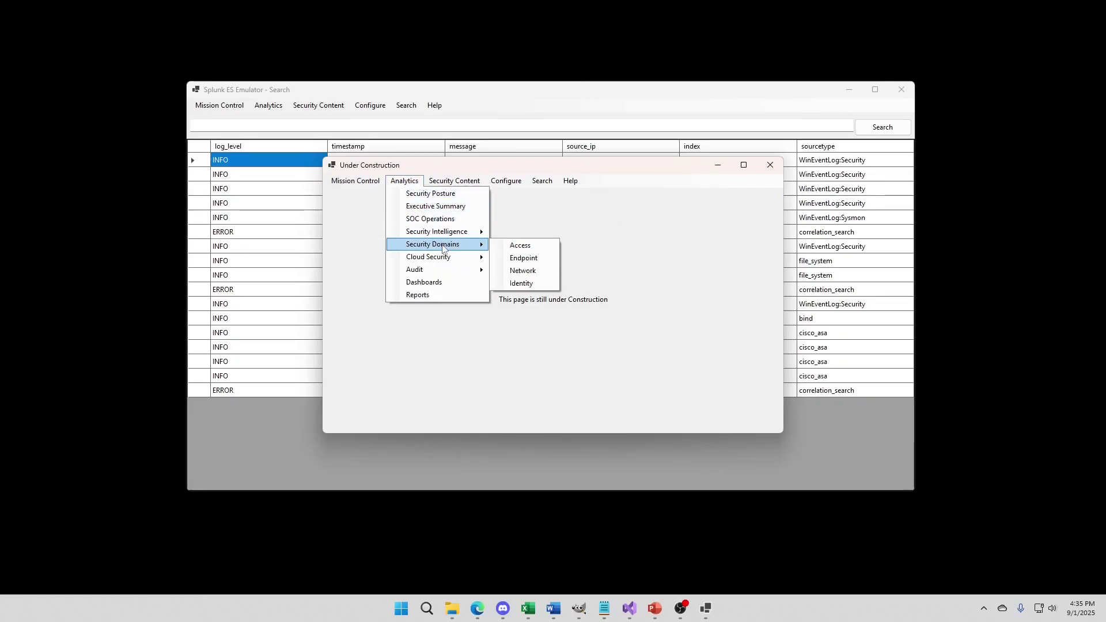
pyautogui.moveTo(449, 272)
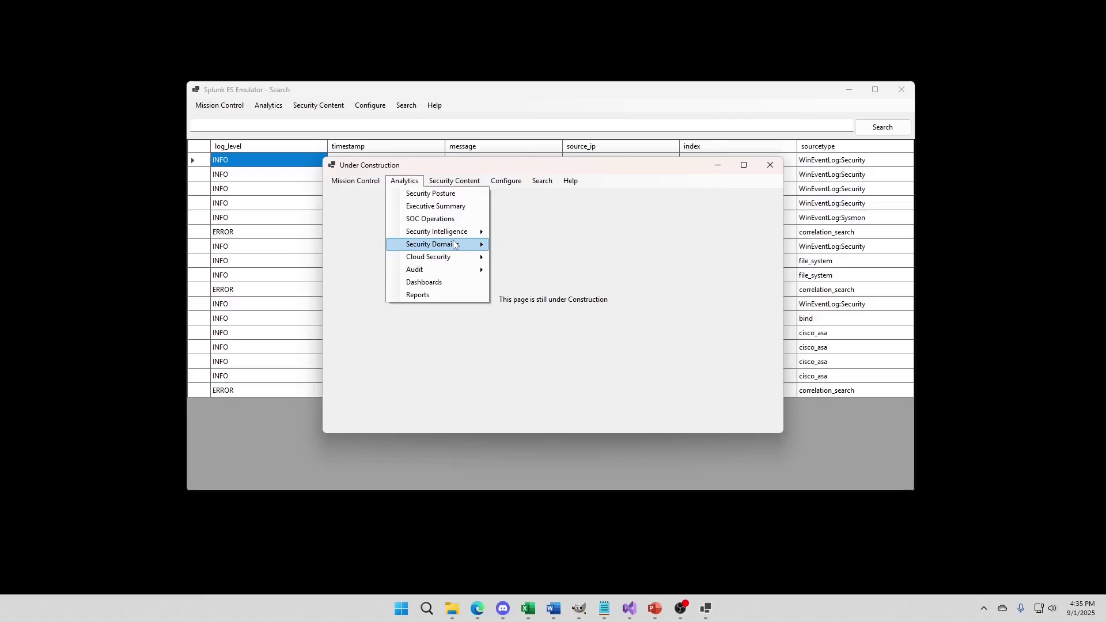
pyautogui.moveTo(453, 248)
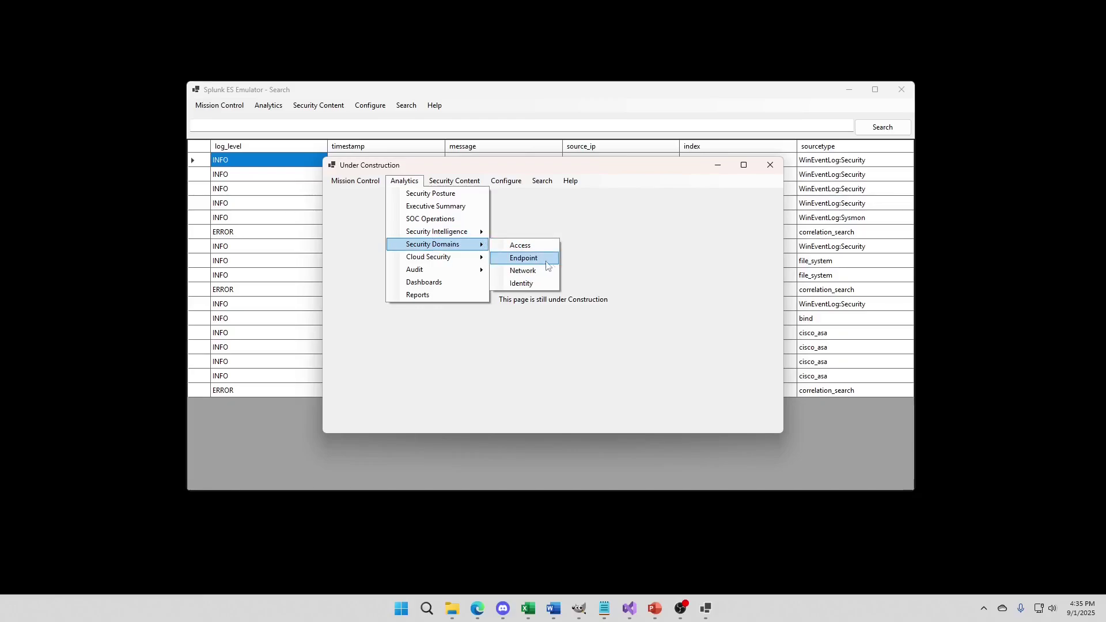
pyautogui.click(573, 222)
# - Open the Content Management page, look over the other security content options, and return to the event search
pyautogui.click(455, 181)
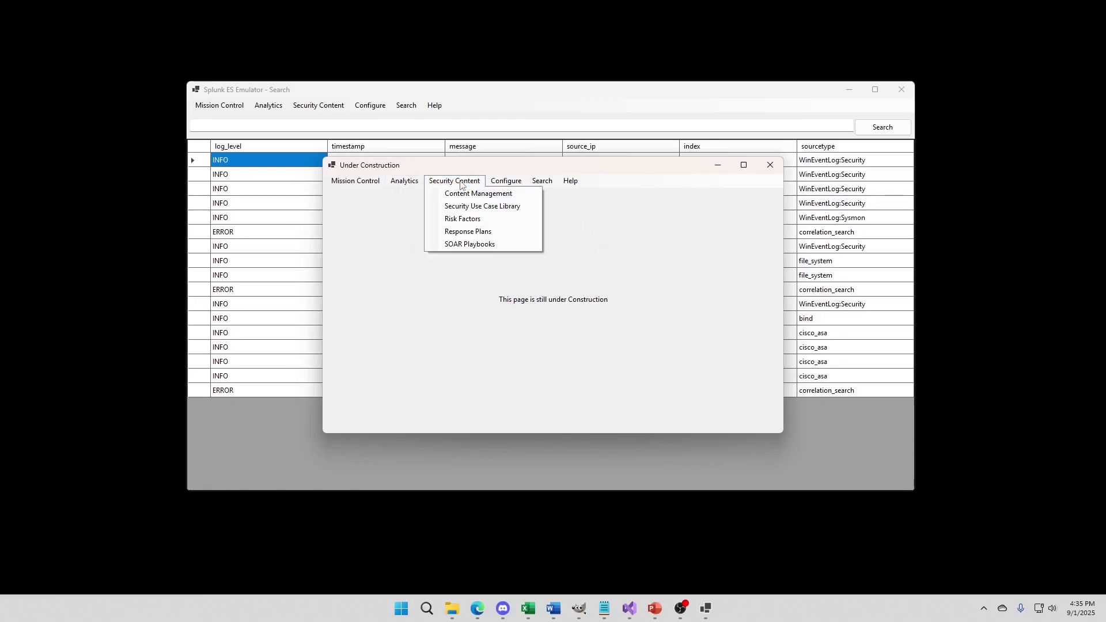
pyautogui.click(486, 198)
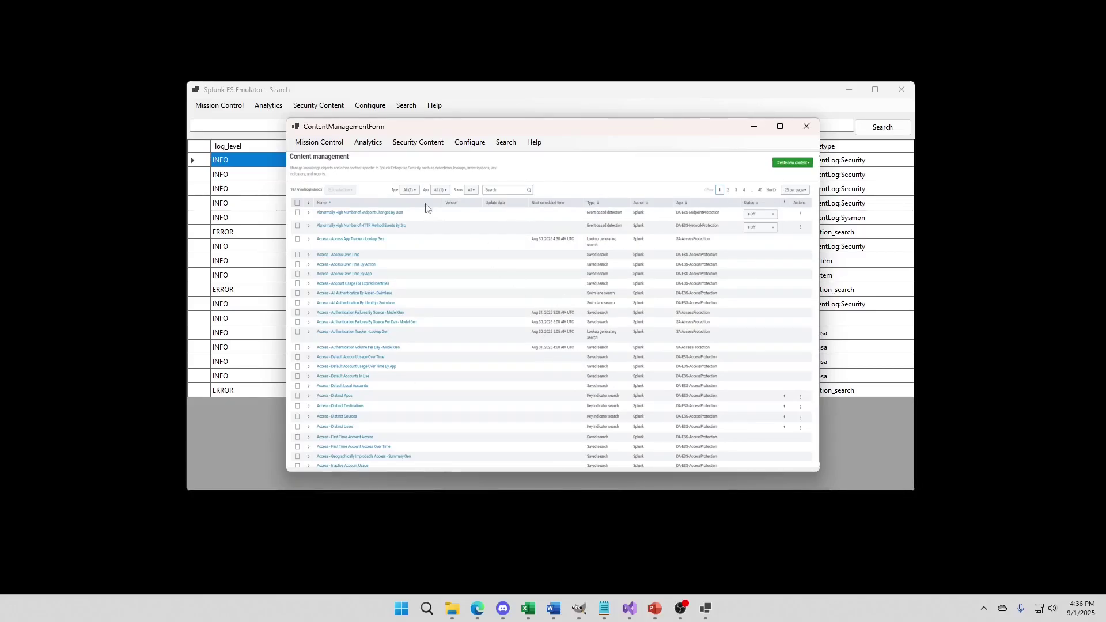
pyautogui.click(407, 143)
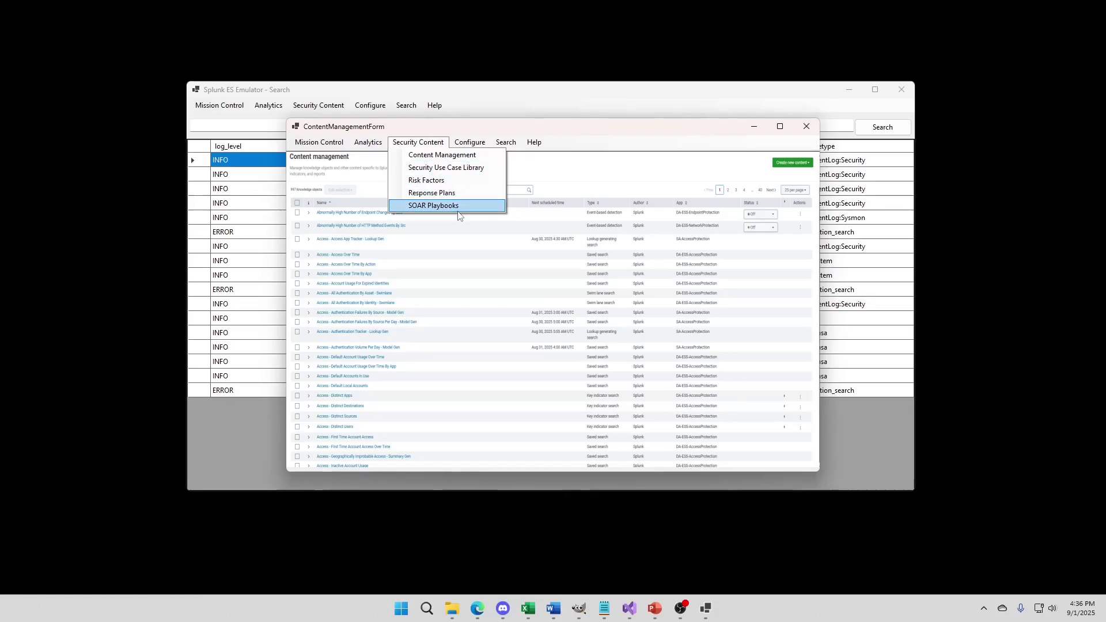
pyautogui.click(484, 149)
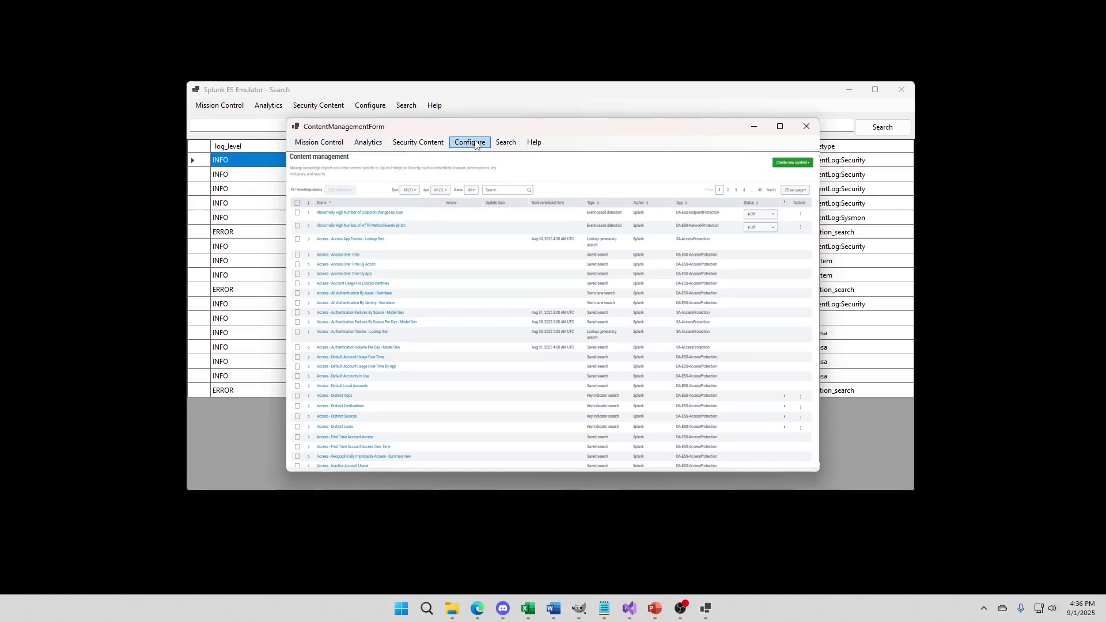
pyautogui.click(484, 150)
pyautogui.click(507, 142)
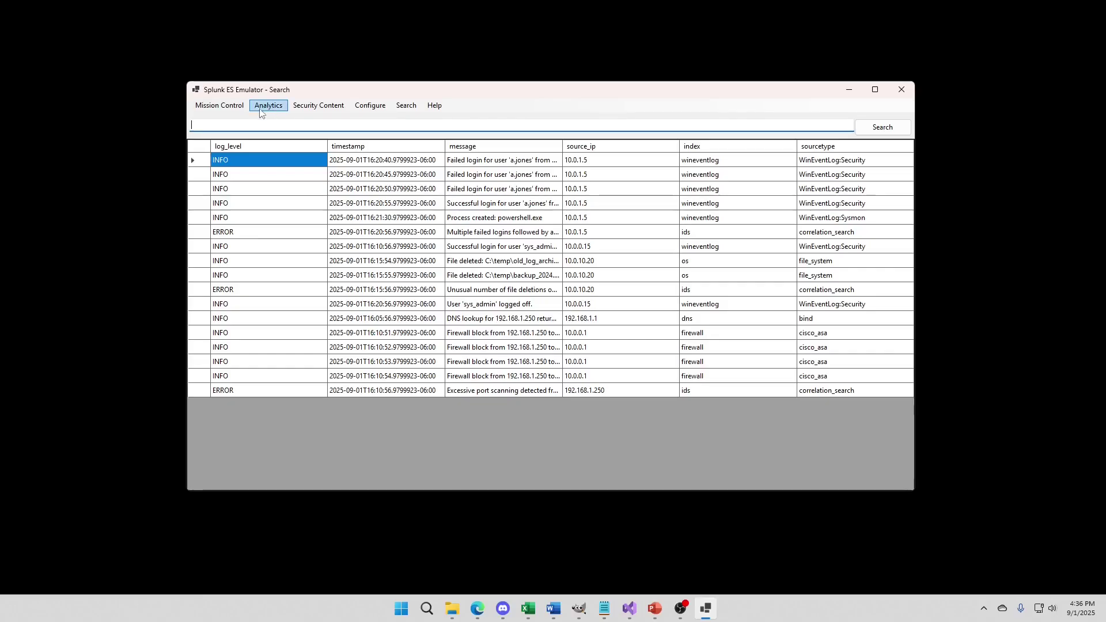
# - Open the Mission Control analyst queue and widen the title column to read the full finding titles
pyautogui.click(219, 105)
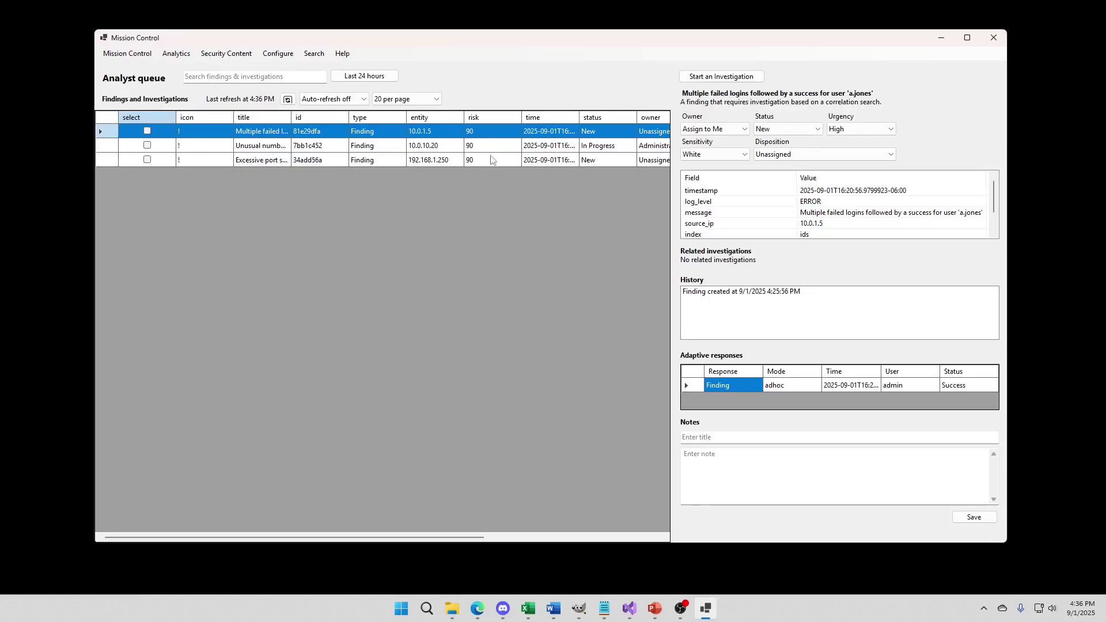
pyautogui.moveTo(290, 119); pyautogui.dragTo(408, 120)
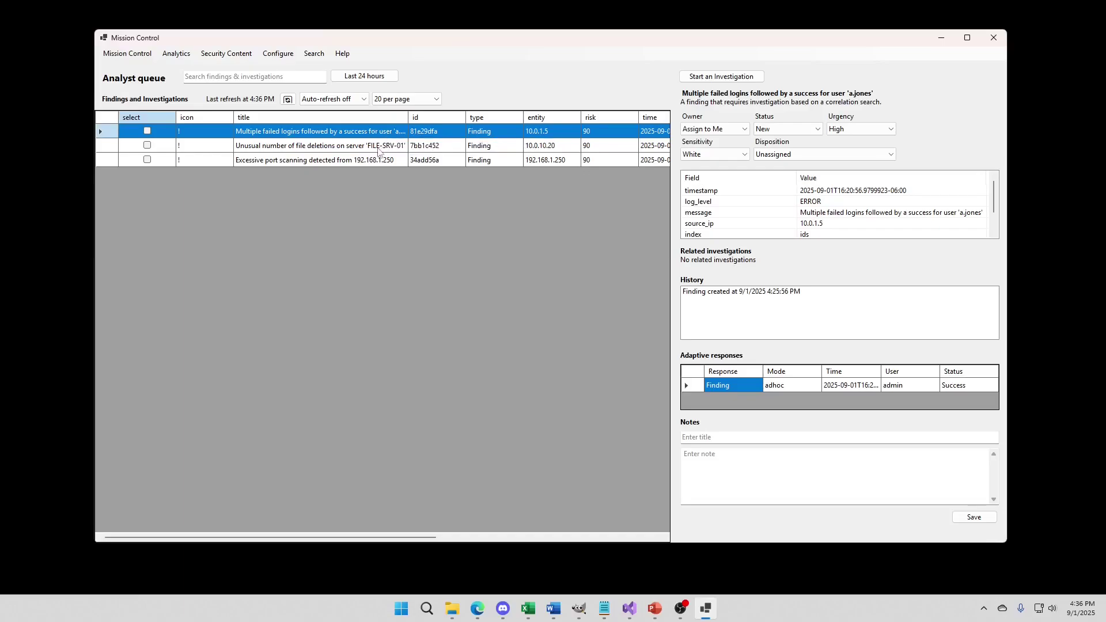
pyautogui.moveTo(408, 119); pyautogui.dragTo(418, 121)
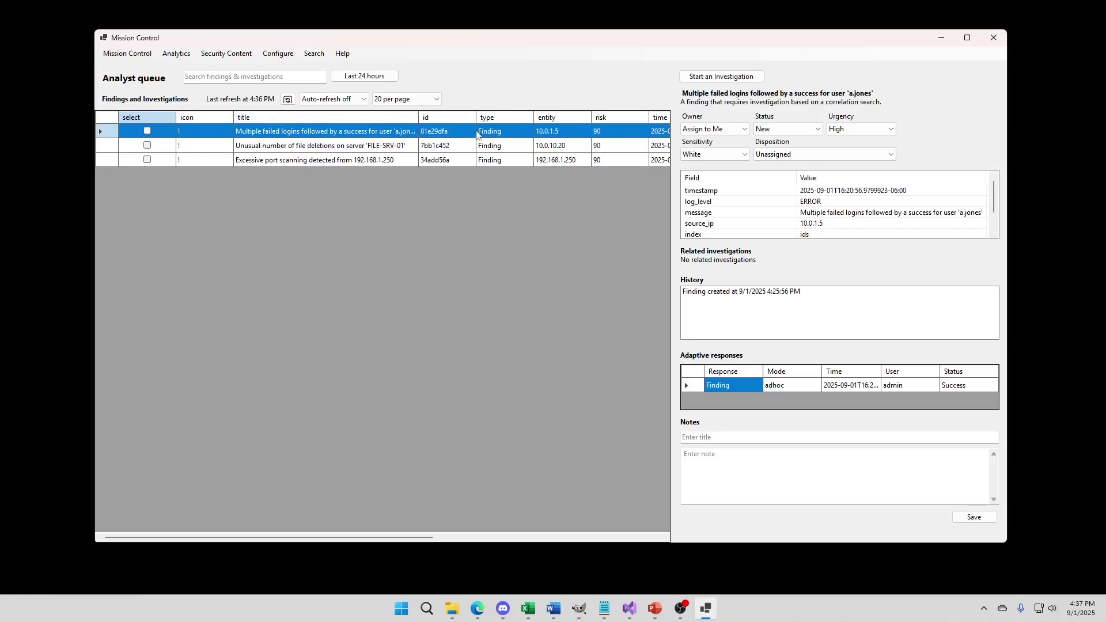
# - Run the event search "index=* 10.0.1.5" and widen the message column to read the full messages
pyautogui.click(314, 54)
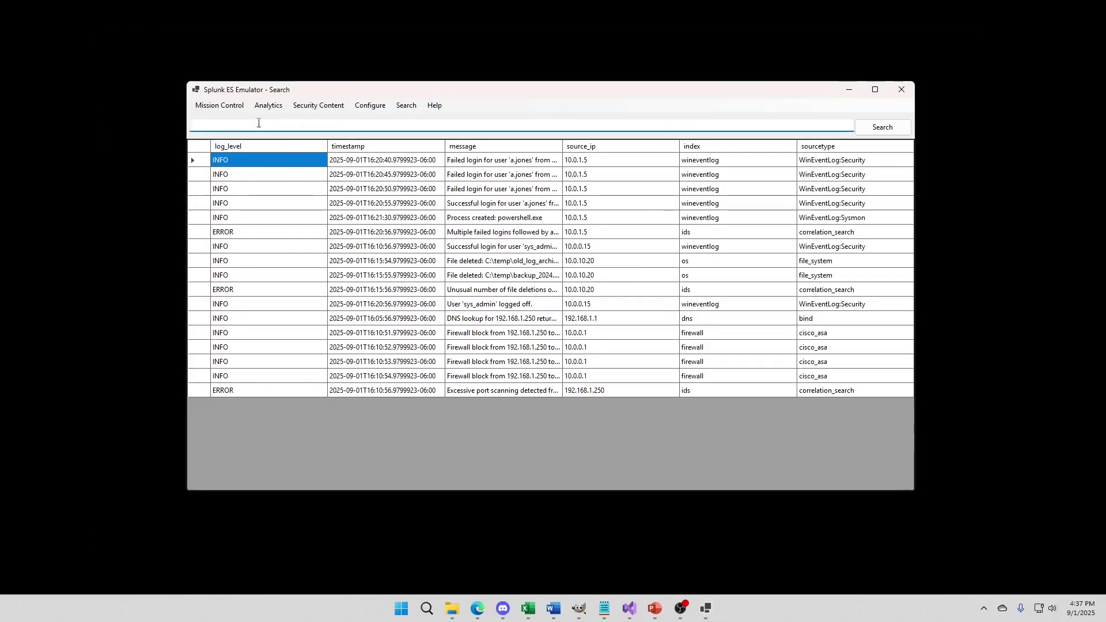
pyautogui.write('index=* 10.0.1.5')
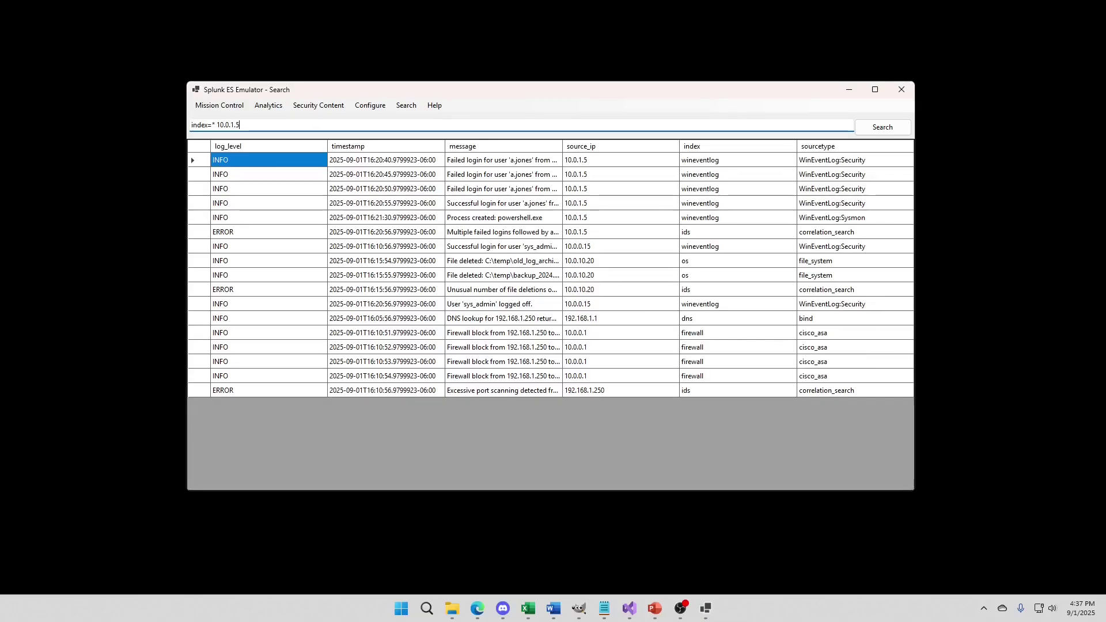
pyautogui.press('Return')
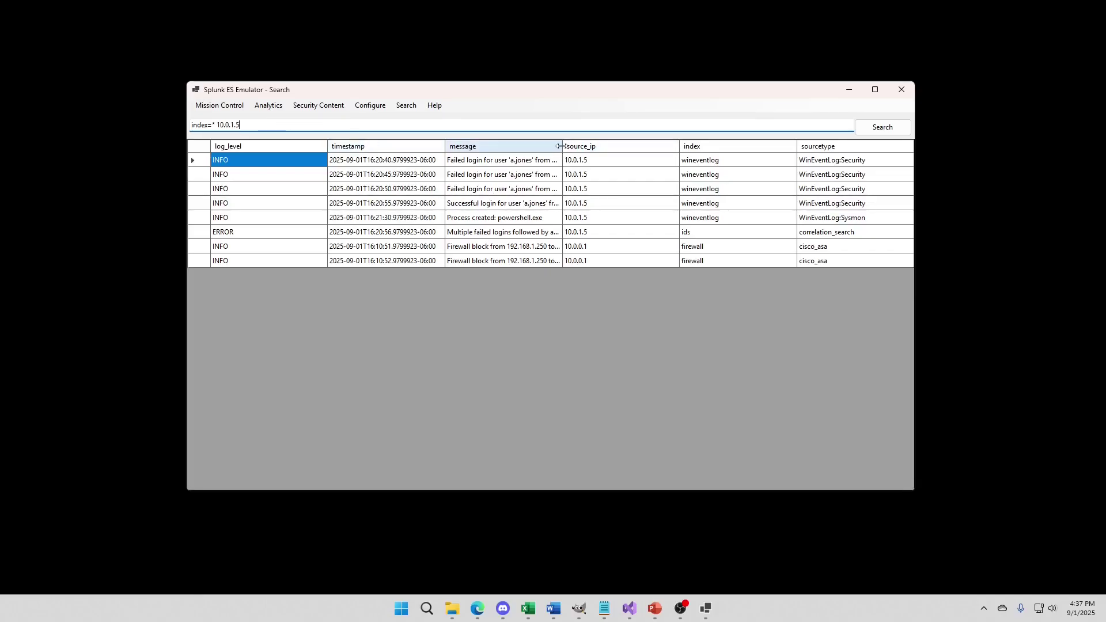
pyautogui.moveTo(562, 147); pyautogui.dragTo(586, 143)
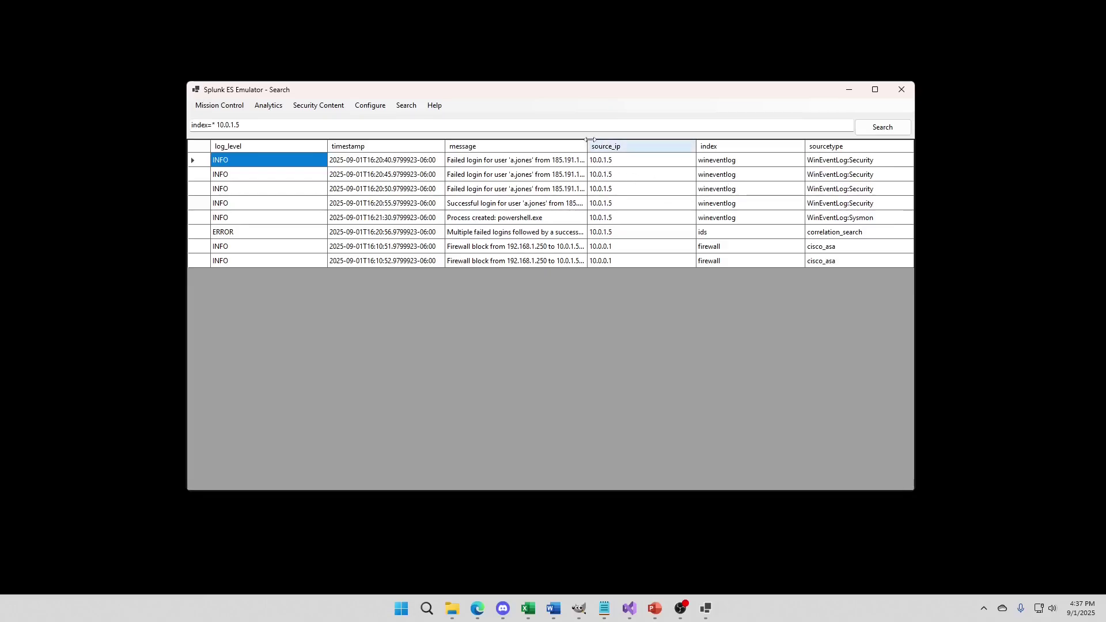
pyautogui.moveTo(593, 141); pyautogui.dragTo(638, 142)
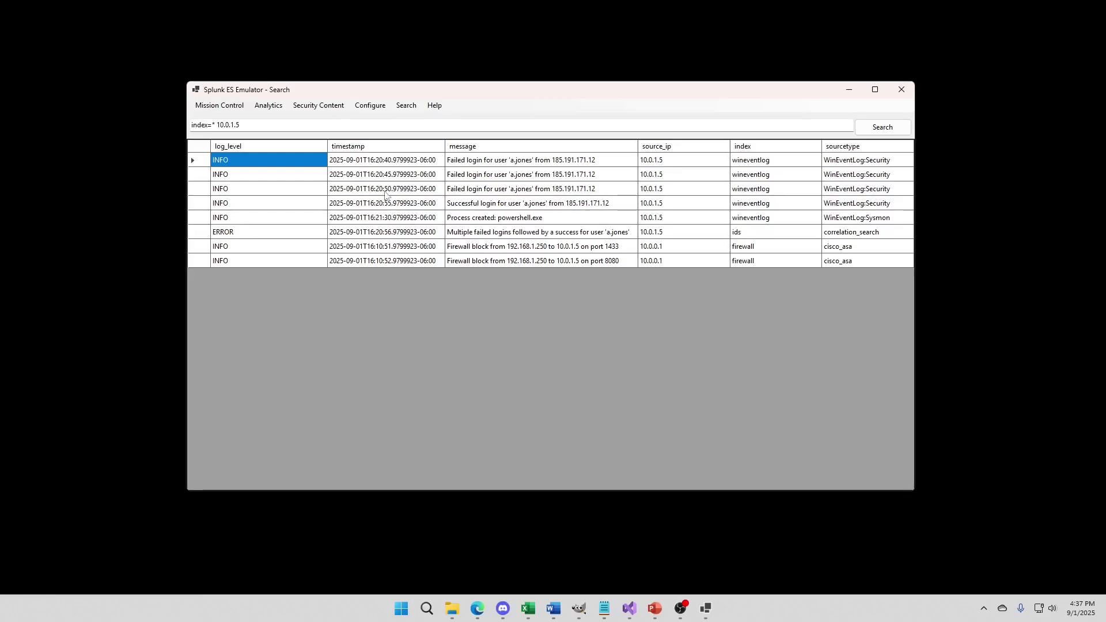
# - Order the 10.0.1.5 events chronologically by extending the query to "index=* 10.0.1.5 | sort timestamp" and running it
pyautogui.click(384, 123)
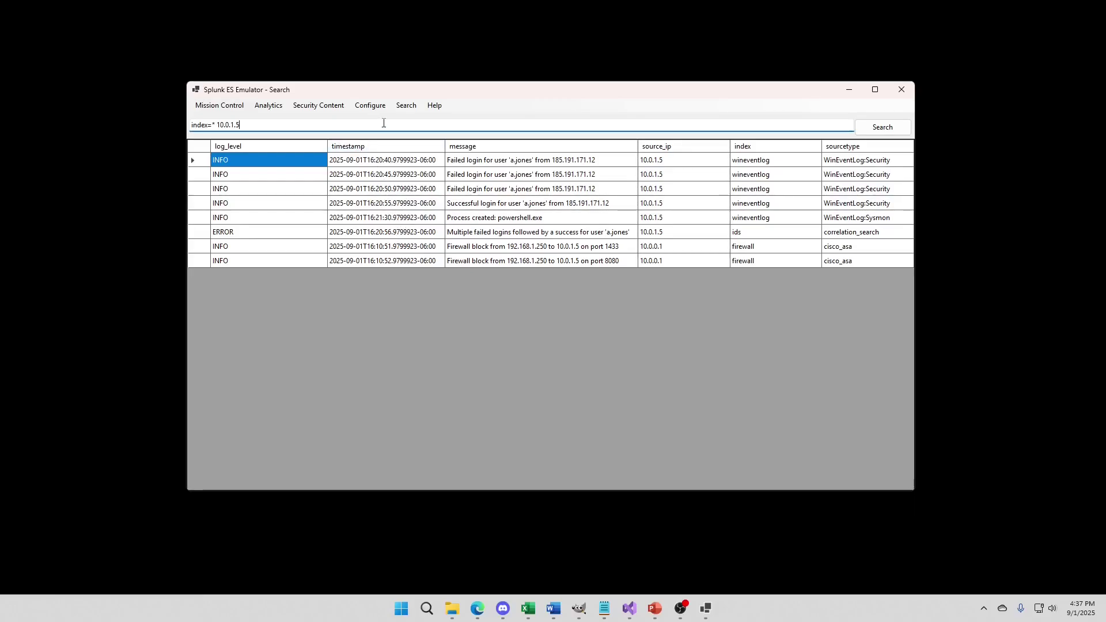
pyautogui.write('| sor')
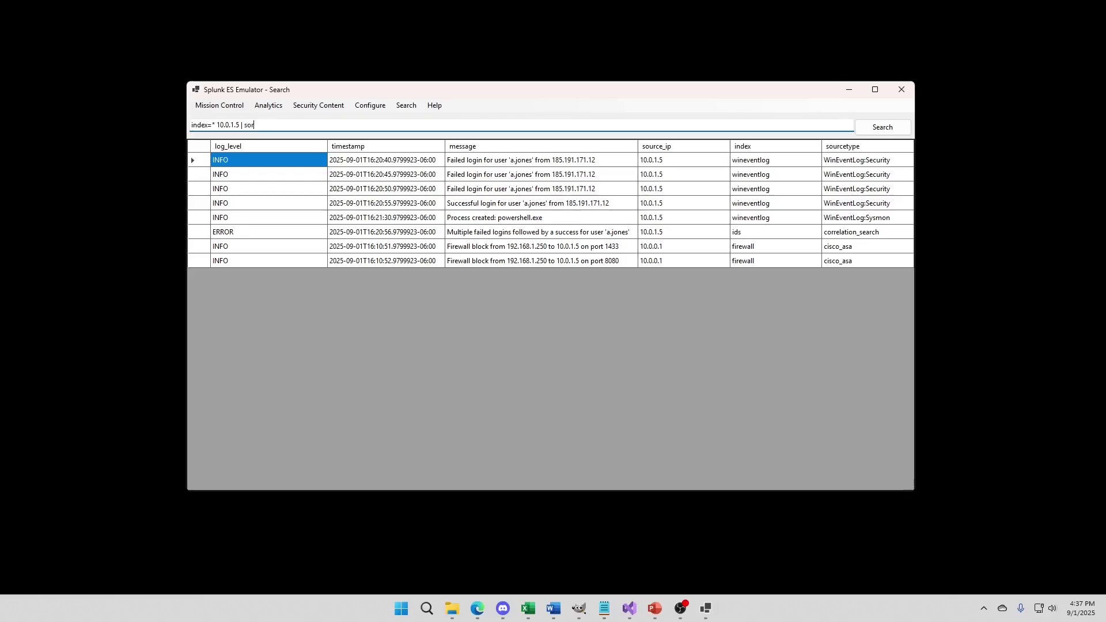
pyautogui.write('t timestamp')
pyautogui.press('Return')
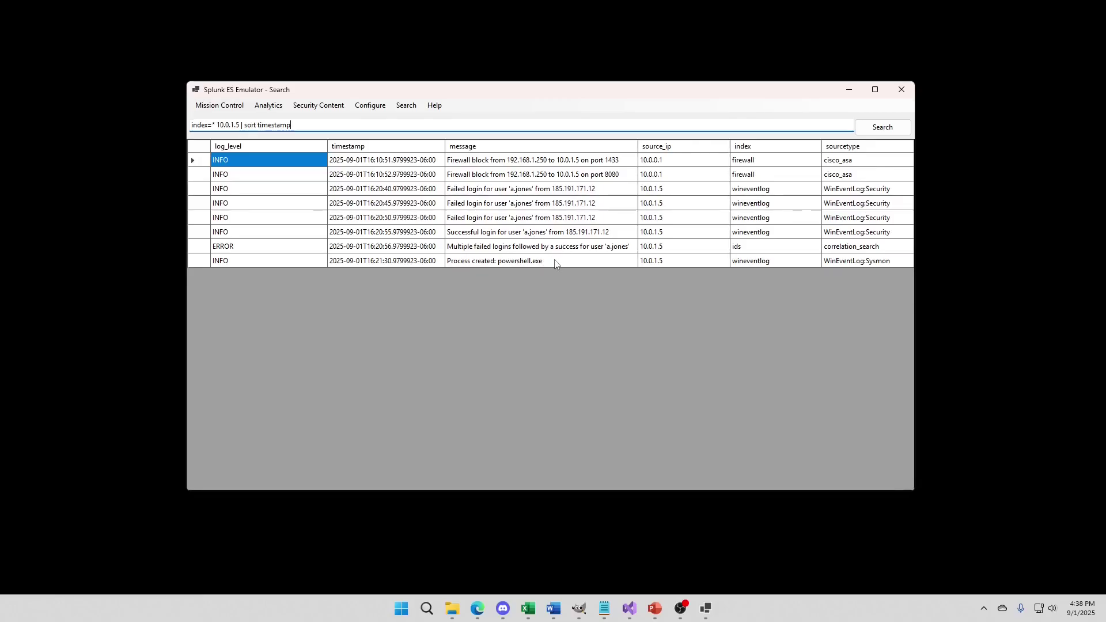
# - Back in the Mission Control analyst queue, set the multiple failed logins finding's disposition to True Positive - Suspicious Activity
pyautogui.click(213, 106)
pyautogui.click(808, 155)
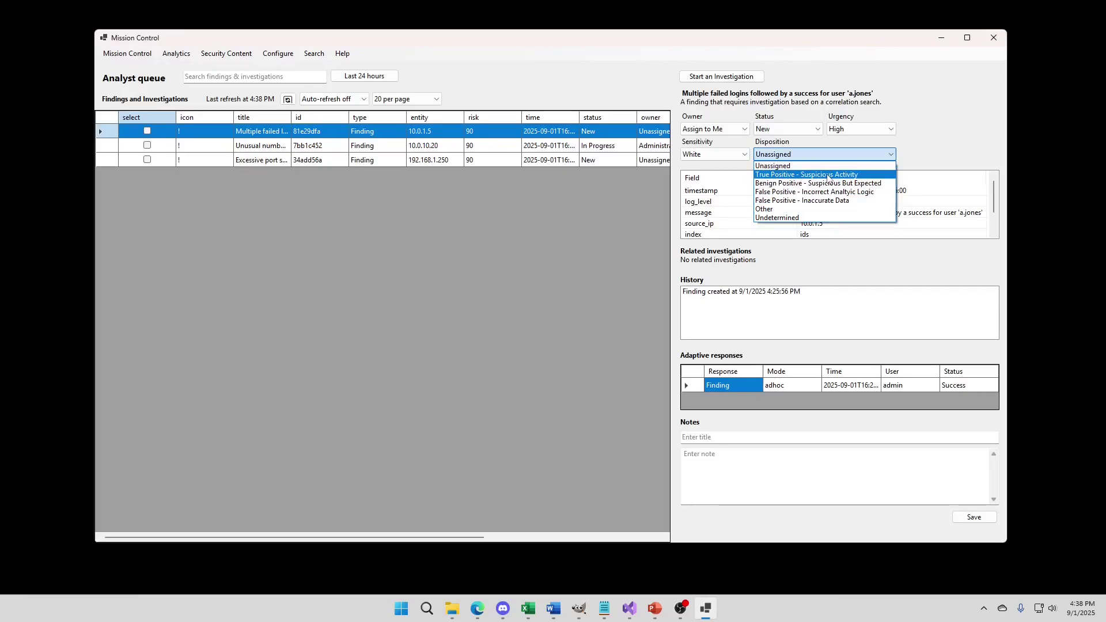
pyautogui.click(781, 176)
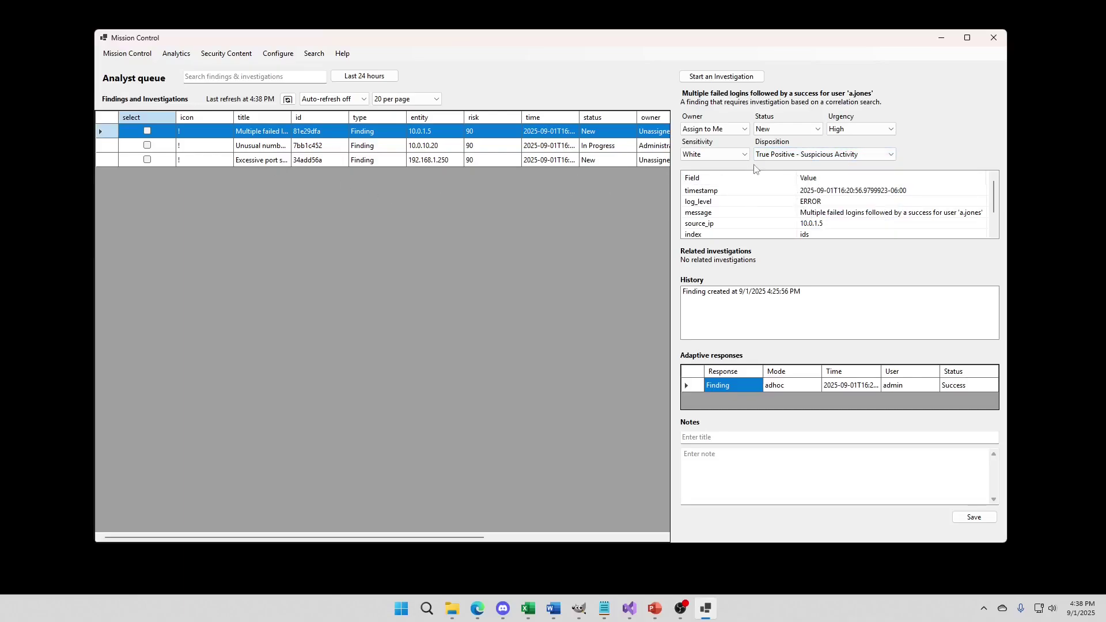
# - Set the multiple failed logins finding's status to Closed and review the available urgency levels
pyautogui.click(786, 130)
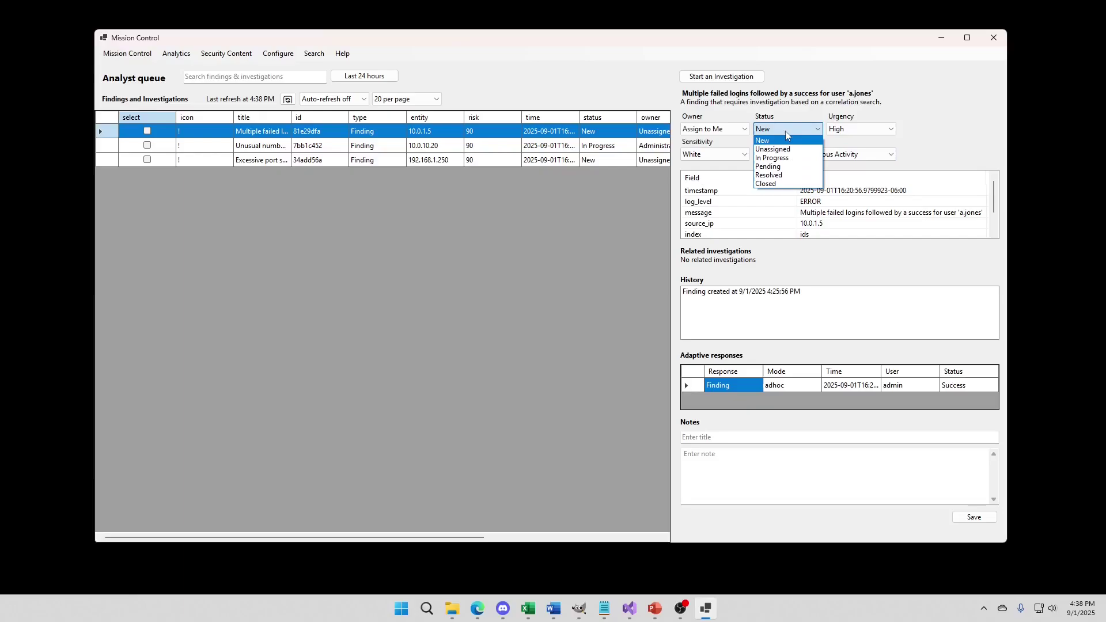
pyautogui.click(784, 184)
pyautogui.click(853, 131)
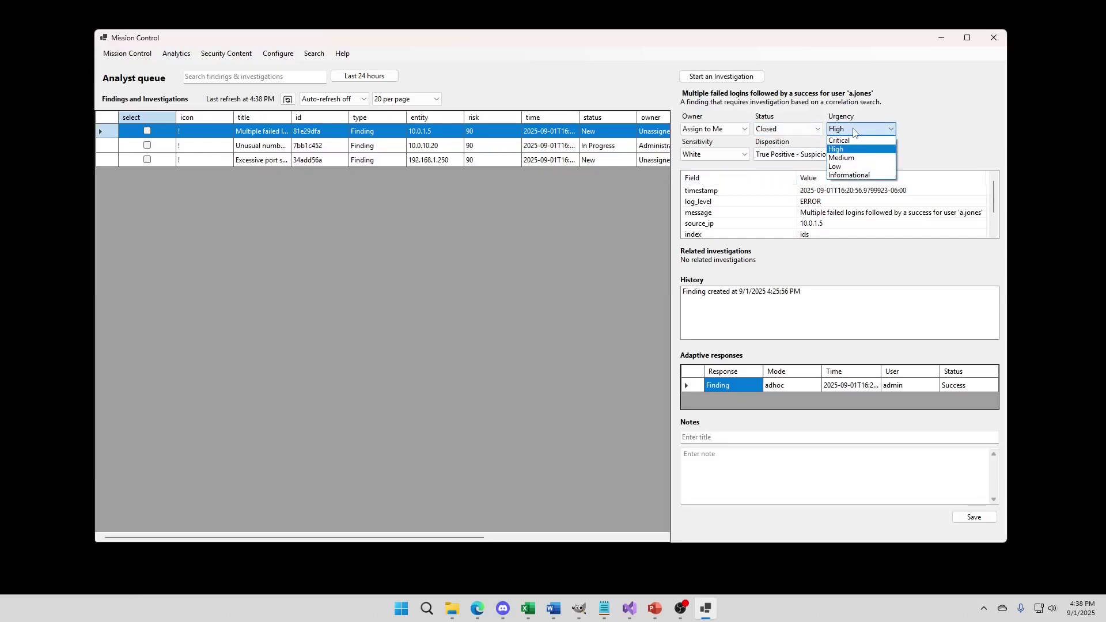
pyautogui.press('Escape')
pyautogui.press('Tab')
pyautogui.press('Tab')
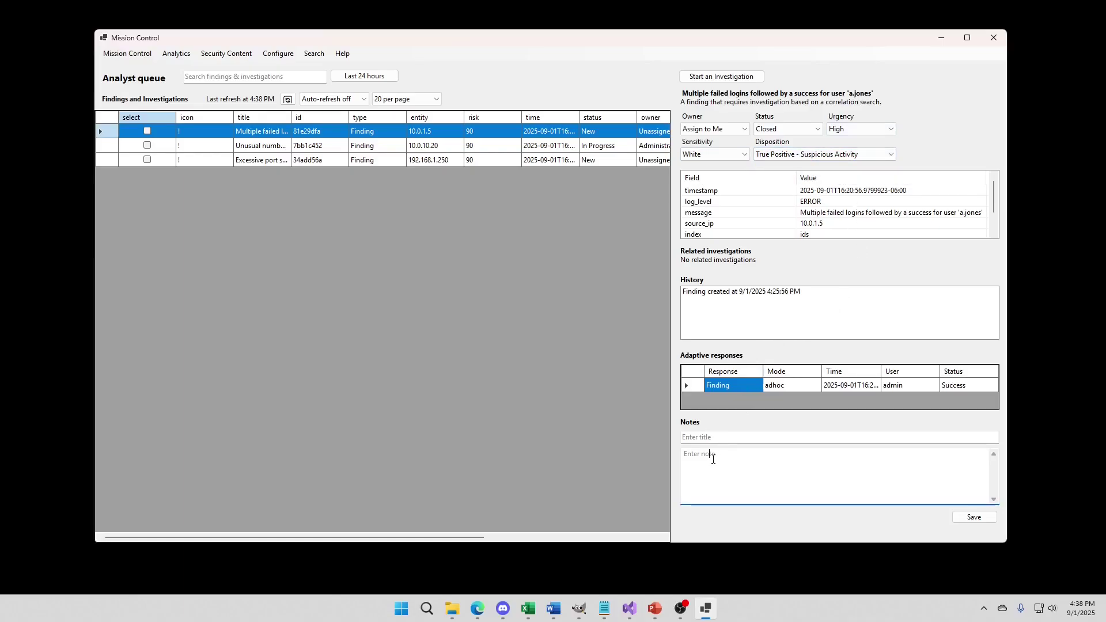
# - Title the finding's note "Dangerous Activity"
pyautogui.doubleClick(712, 436)
pyautogui.moveTo(712, 436); pyautogui.dragTo(681, 436)
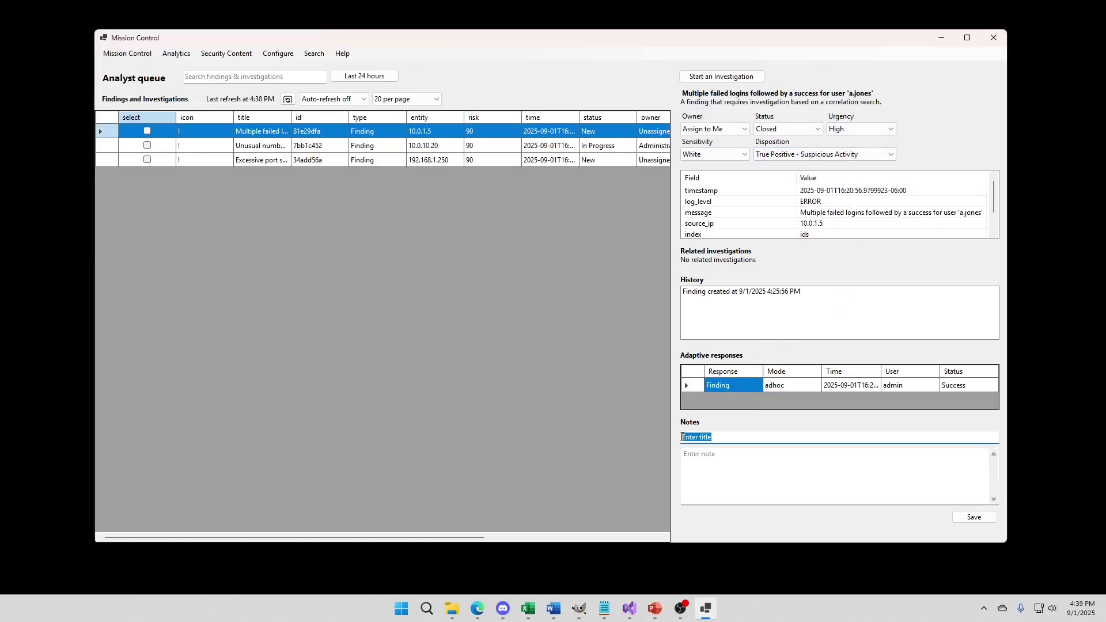
pyautogui.write('Suspicisou')
pyautogui.press('BackSpace')
pyautogui.press('BackSpace')
pyautogui.press('BackSpace')
pyautogui.press('BackSpace')
pyautogui.press('BackSpace')
pyautogui.press('BackSpace')
pyautogui.write('Dangerous')
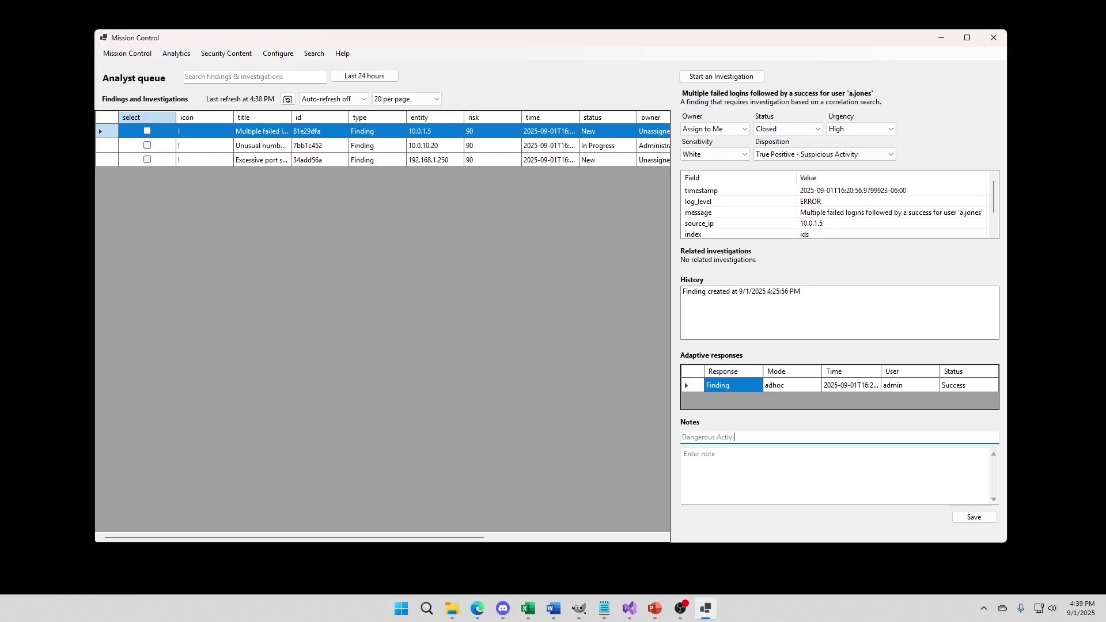
# - Enter the note "User logged in from remote site and failed authentication multiple times and then succeeded, and launched a powershell script." and save the finding
pyautogui.press('Tab')
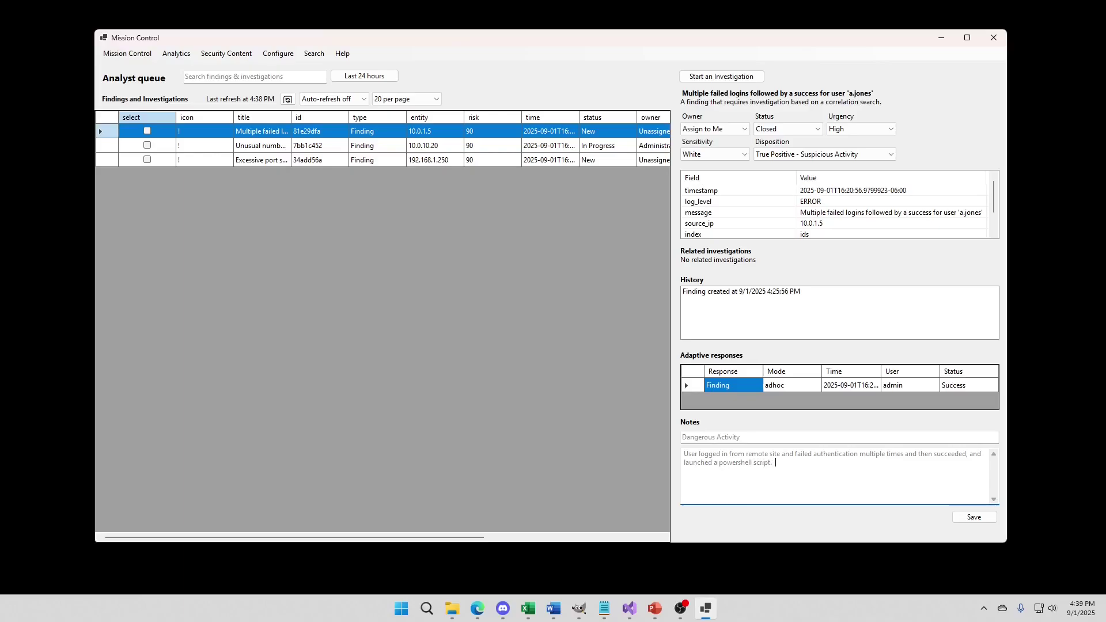
pyautogui.click(979, 520)
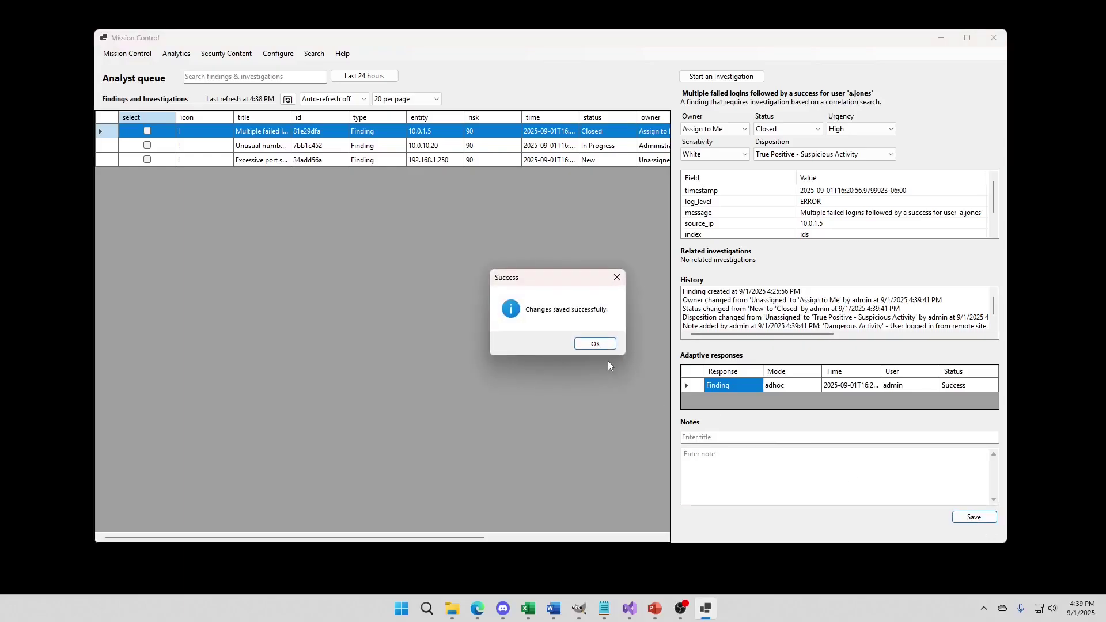
pyautogui.click(597, 346)
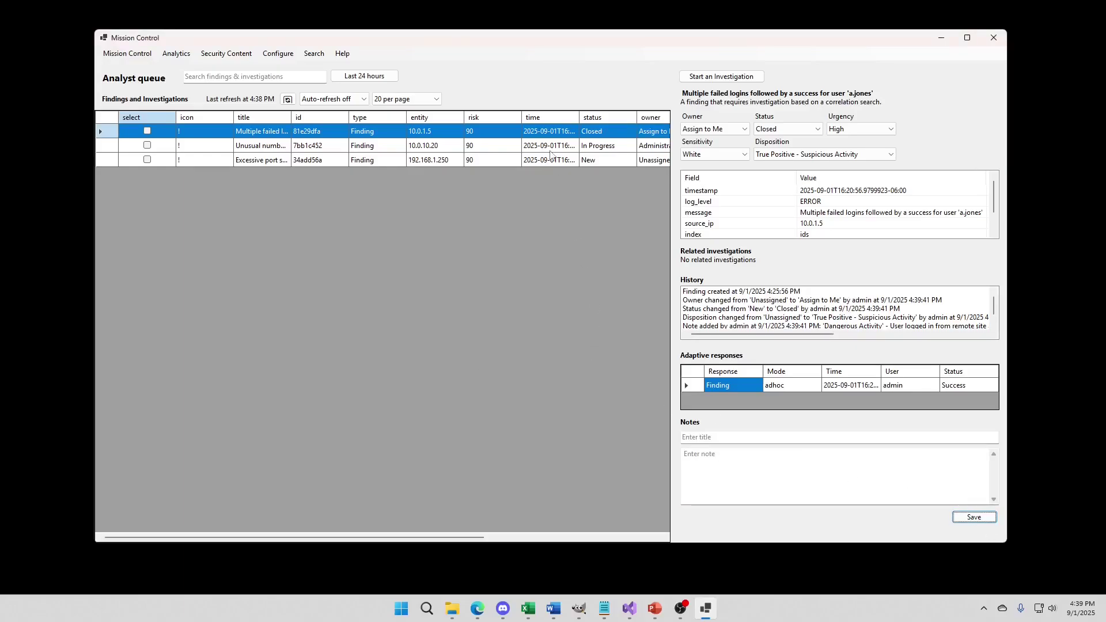
# - Review the status and details of each finding in the analyst queue, ending on the multiple failed logins finding
pyautogui.click(602, 149)
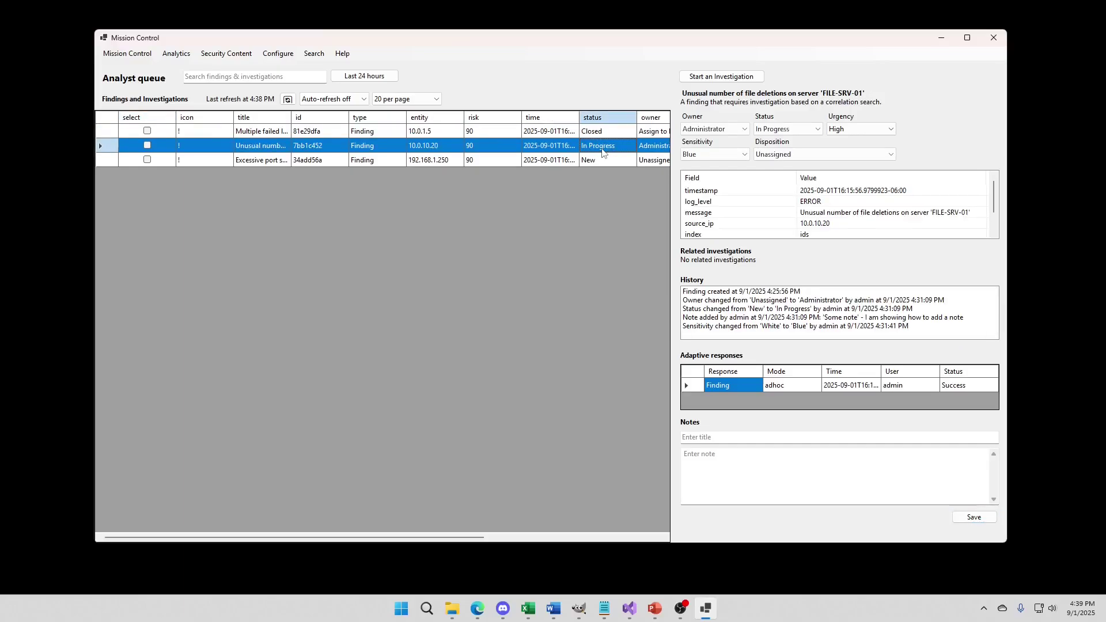
pyautogui.click(596, 132)
pyautogui.click(591, 148)
pyautogui.click(590, 160)
pyautogui.click(600, 144)
pyautogui.click(600, 135)
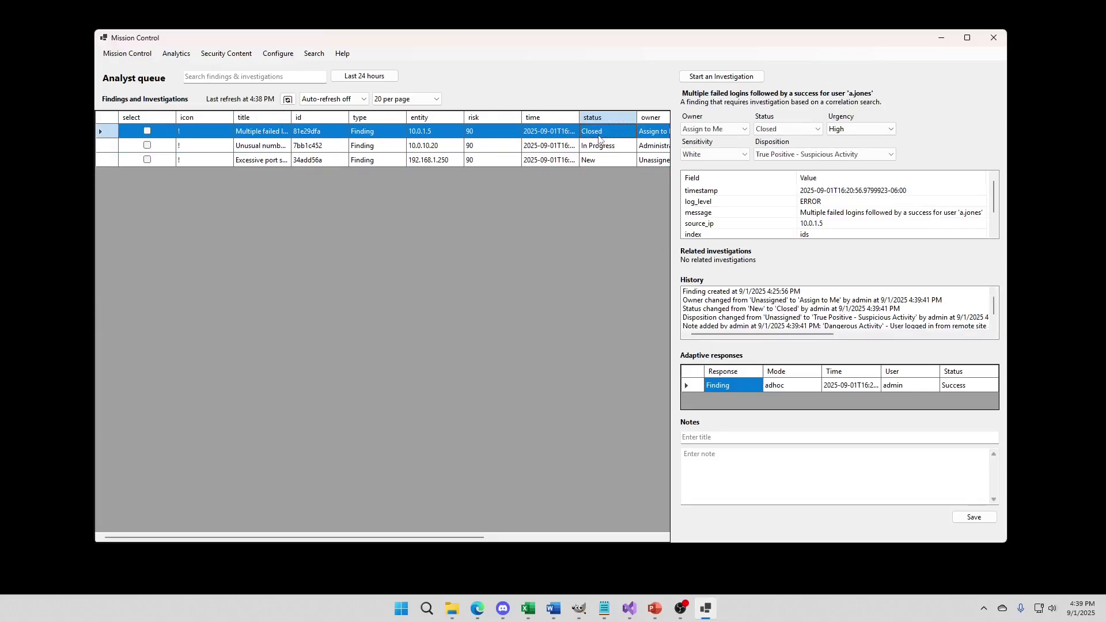